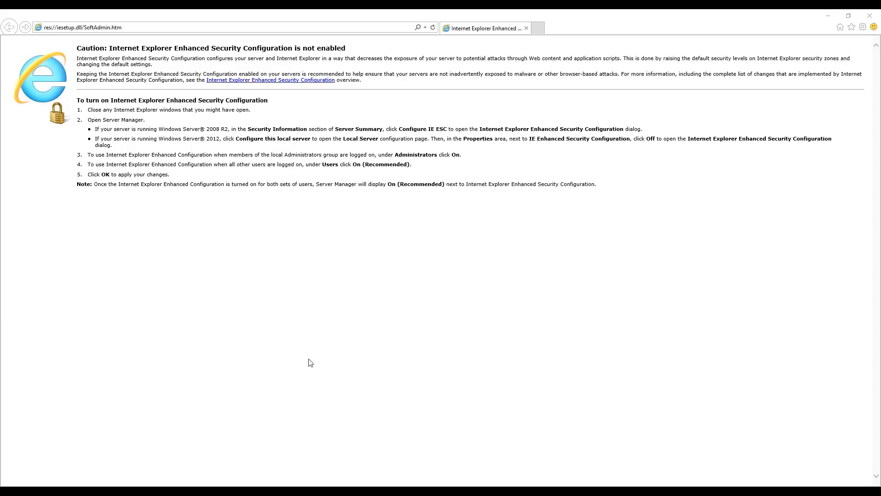
Review the Ethernet adapter's Internet Protocol Version 4 (TCP/IPv4) address settings in Network Connections and exit its properties.
mouse_move(348, 491)
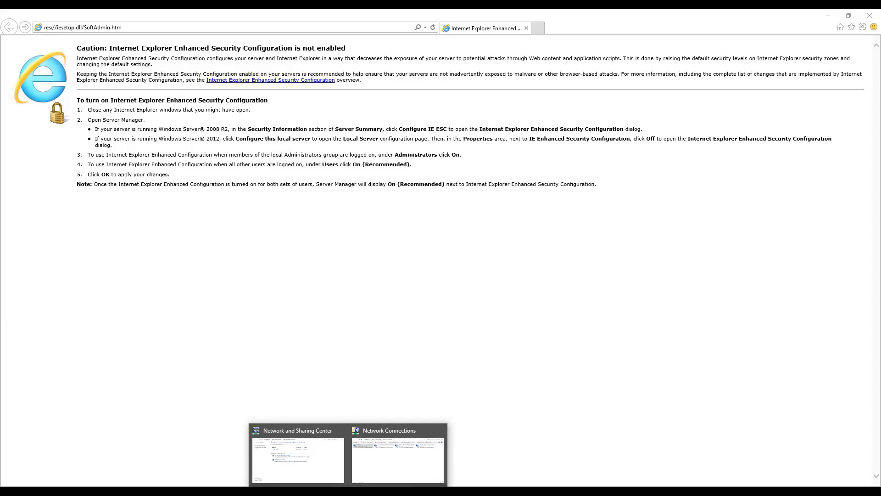
left_click(410, 452)
left_click(225, 337)
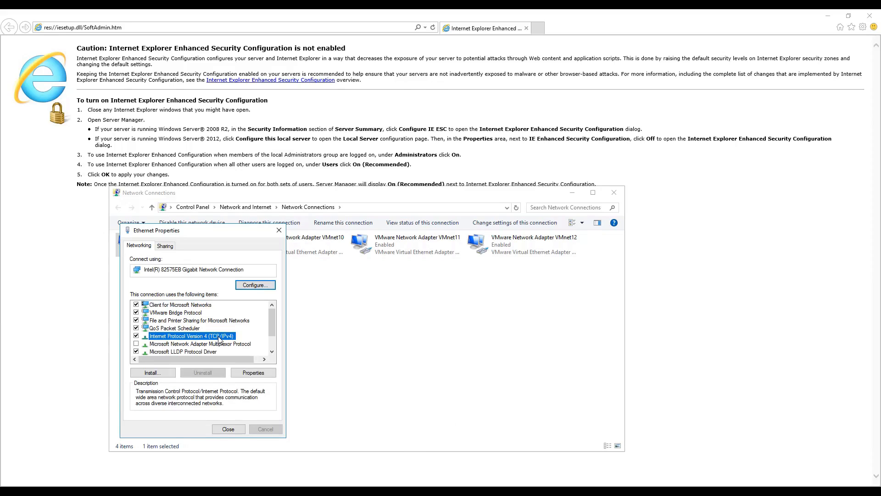
left_click(247, 375)
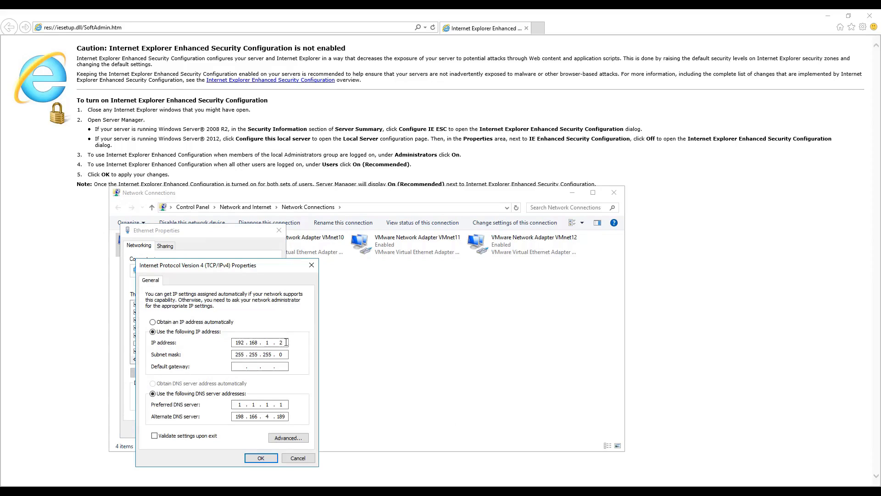
double_click(239, 342)
left_click(298, 458)
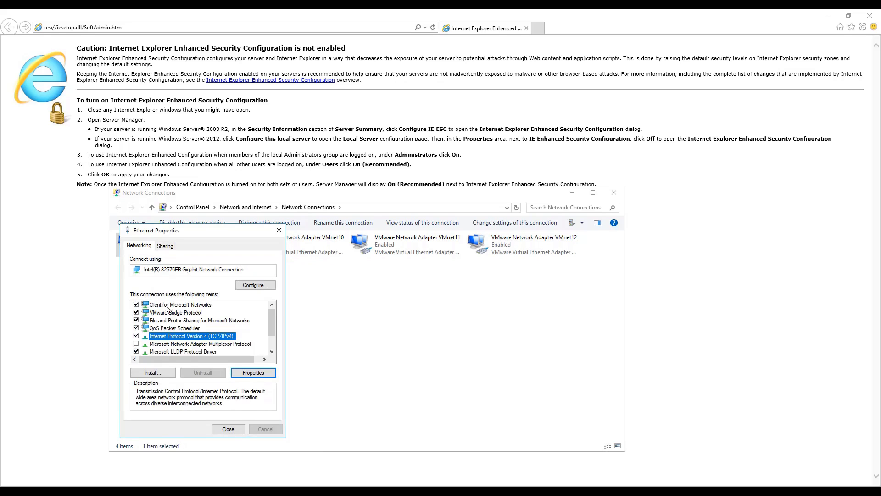
left_click(229, 430)
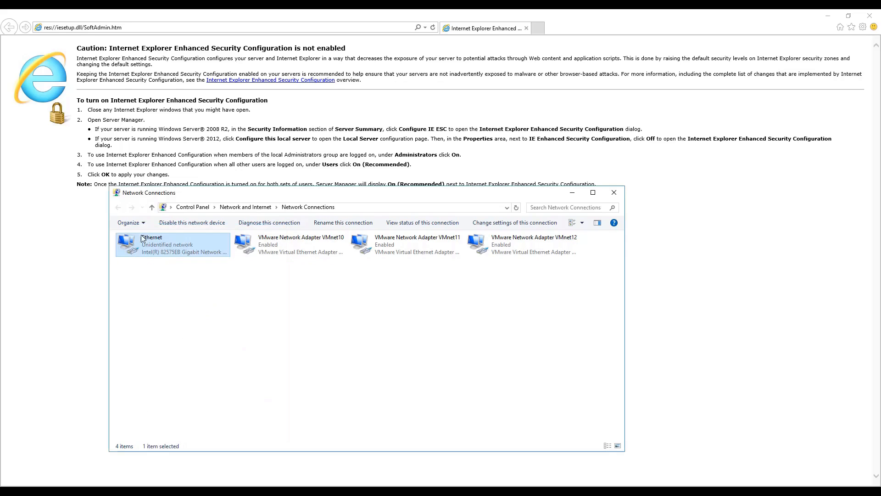
Recheck and accept the Ethernet adapter's static TCP/IPv4 address settings, and close the Network Connections window.
right_click(166, 250)
left_click(199, 339)
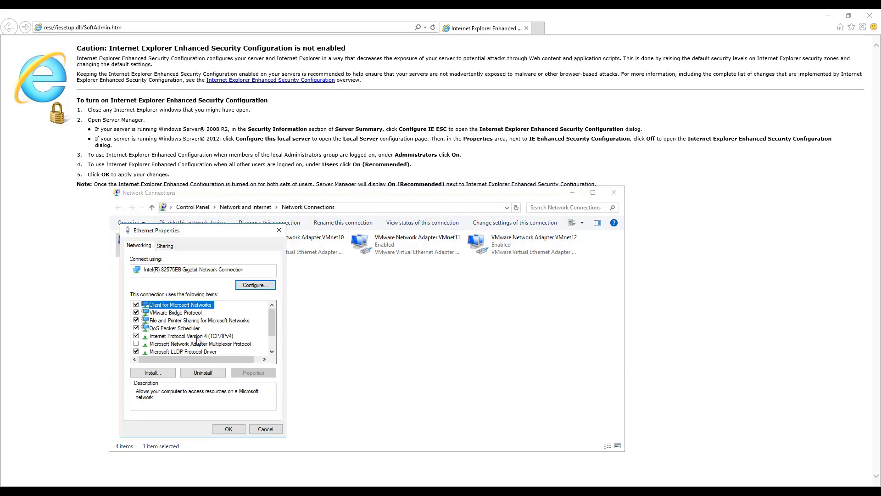
left_click(223, 337)
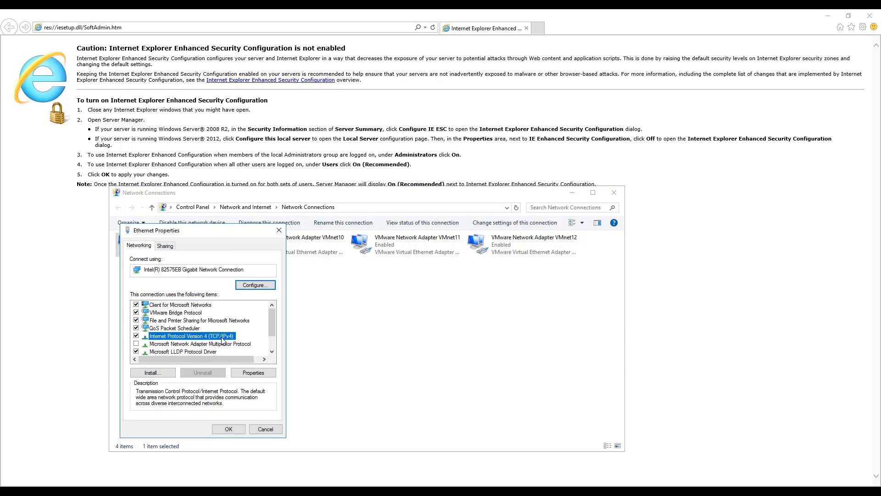
left_click(252, 375)
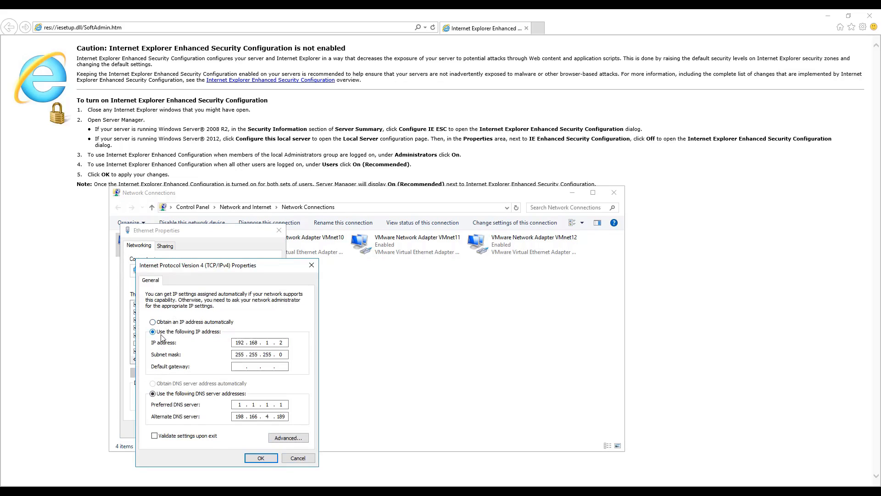
left_click(276, 458)
left_click(230, 429)
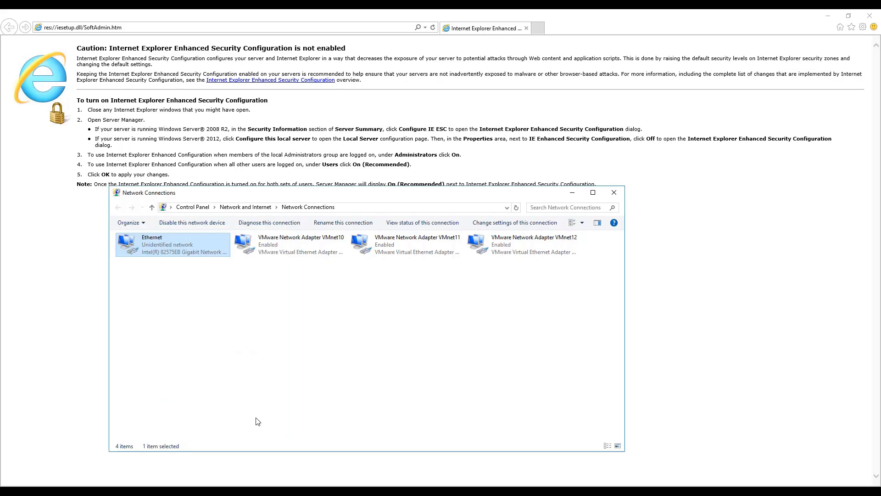
left_click(614, 193)
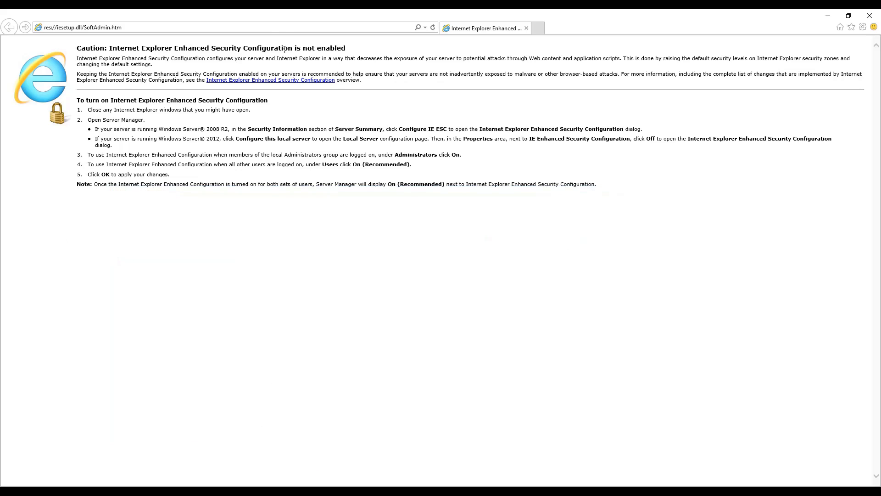
Try to open 192.168.1.1 in Internet Explorer and decline letting the website open an app.
left_click(271, 28)
type("192.168")
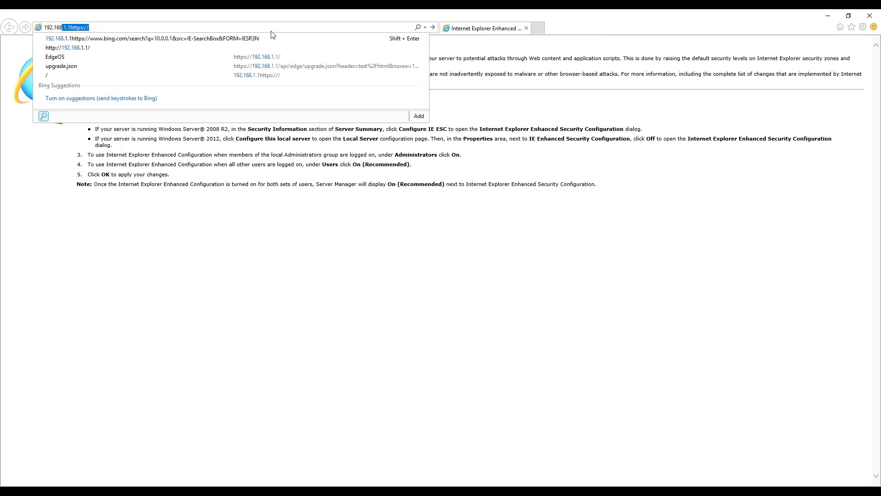
type(".1.1")
key("Return")
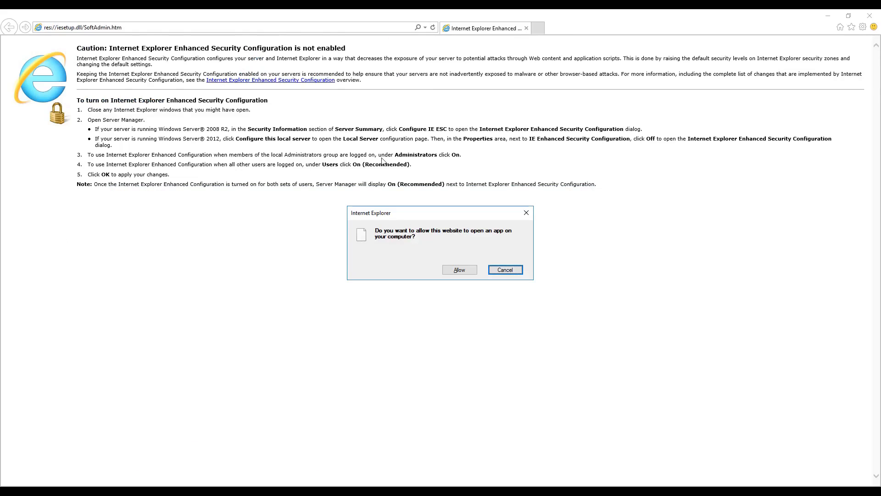
left_click(501, 269)
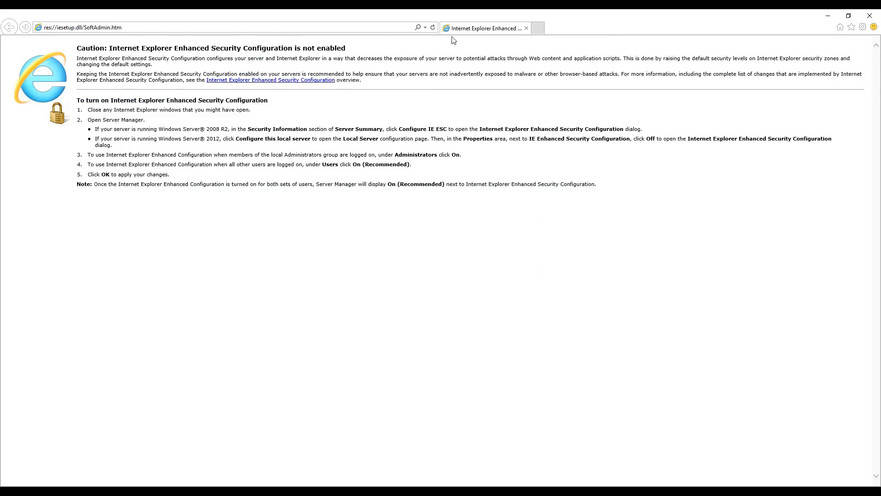
Replace the open Internet Explorer page with a new tab and try loading 192.168.1.1 there.
left_click(537, 29)
left_click(527, 28)
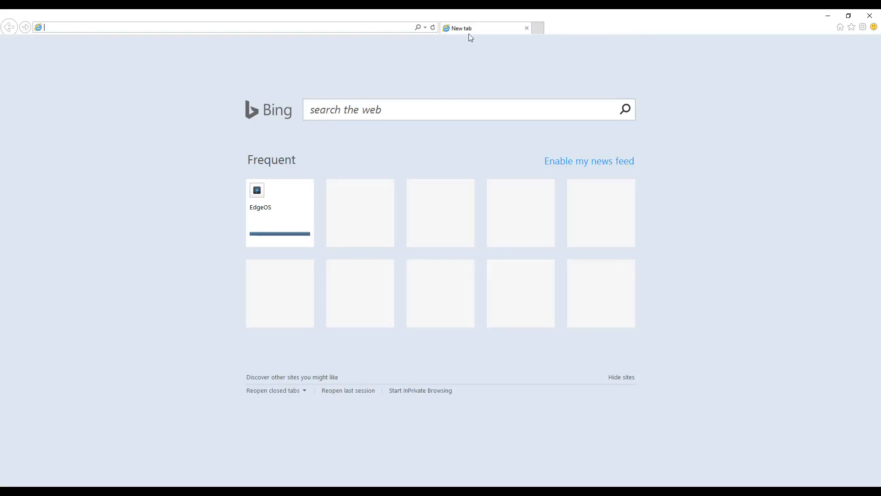
left_click(359, 30)
type("192.1")
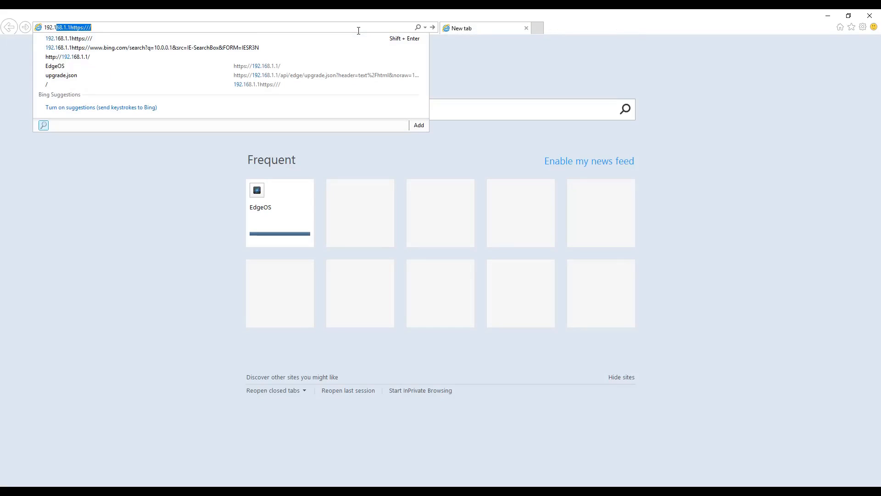
type("68.1")
key("Return")
key("BackSpace")
key("BackSpace")
key("BackSpace")
key("BackSpace")
key("BackSpace")
key("BackSpace")
key("BackSpace")
key("BackSpace")
key("BackSpace")
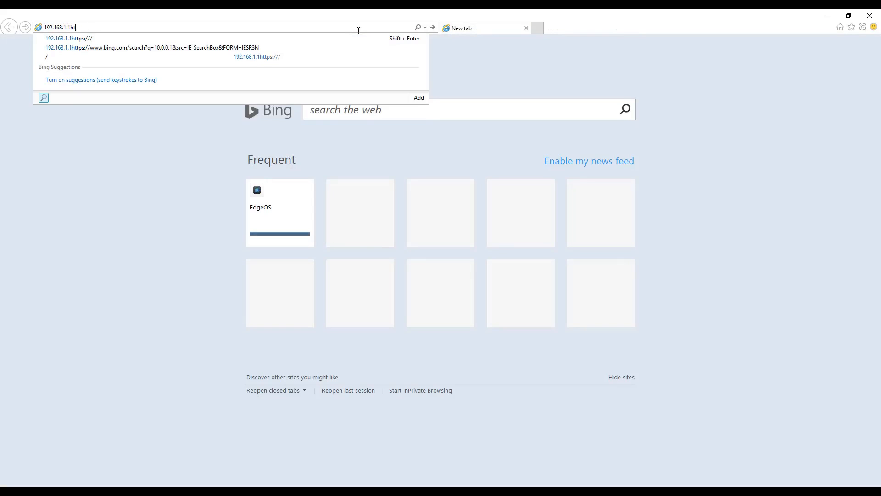
key("Return")
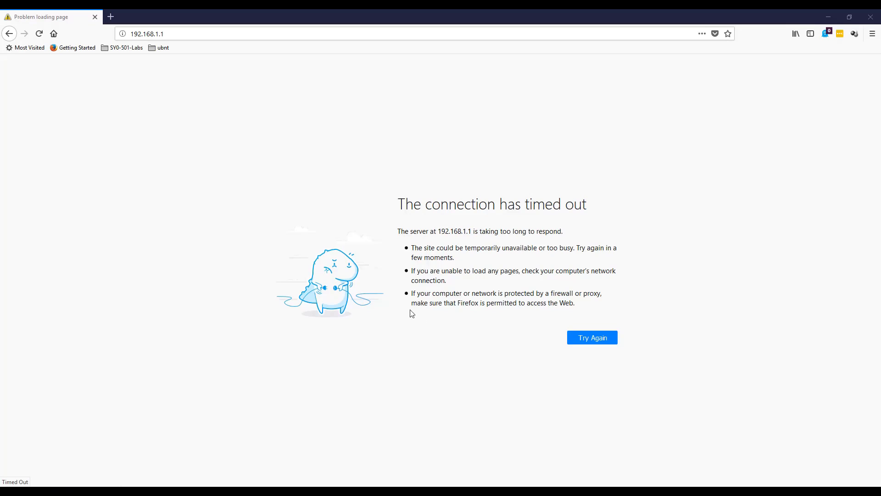
Reload 192.168.1.1 in Firefox and check the Ethernet adapter's TCP/IPv4 settings in Network Connections.
left_click(38, 34)
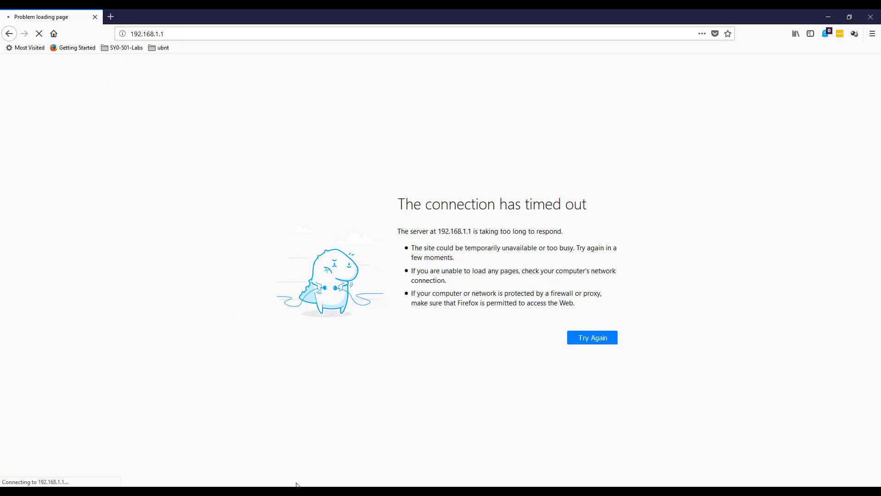
left_click(362, 455)
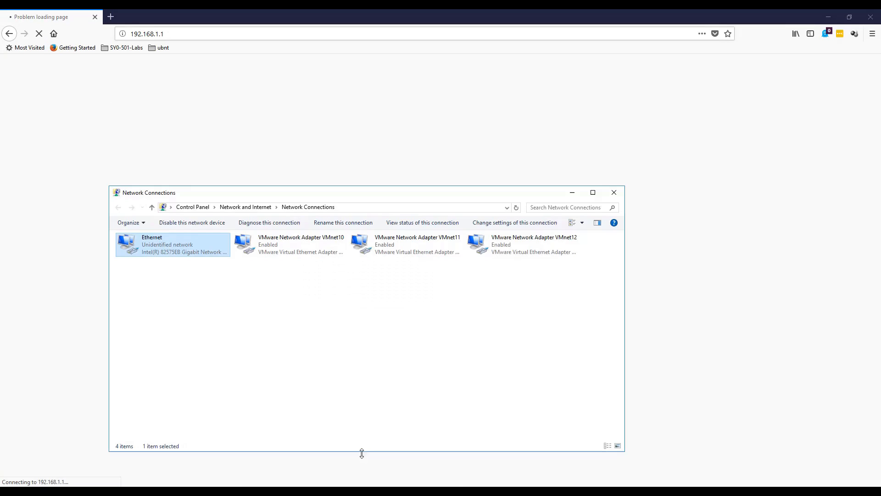
right_click(166, 249)
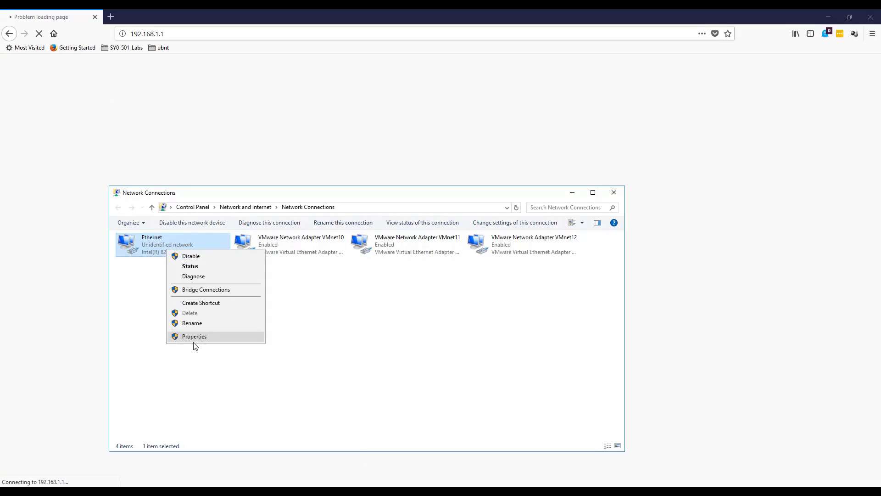
left_click(193, 338)
left_click(232, 339)
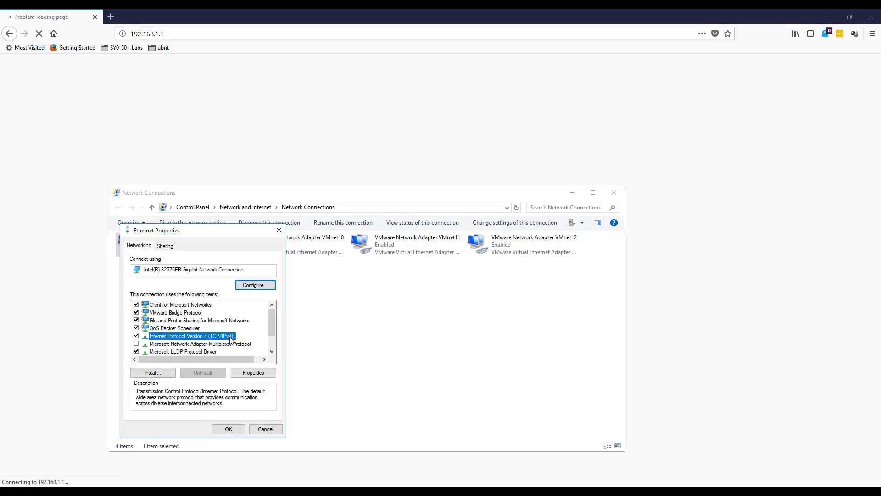
left_click(242, 371)
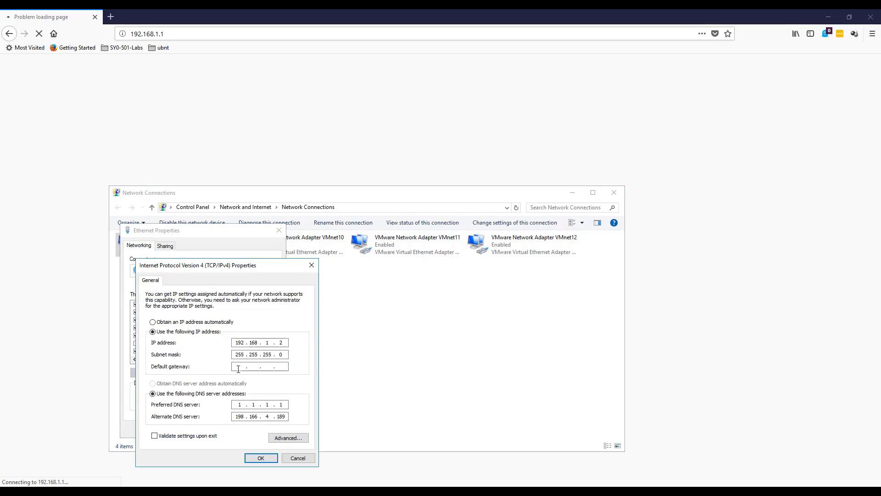
left_click(261, 461)
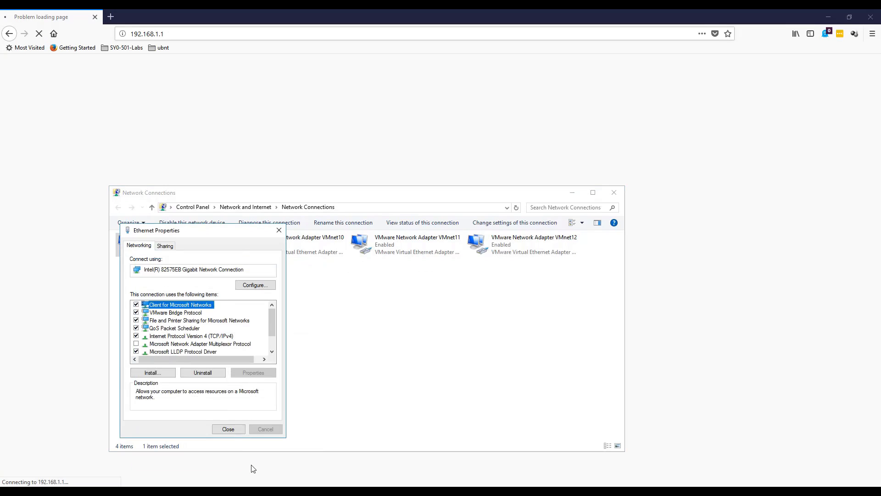
left_click(232, 428)
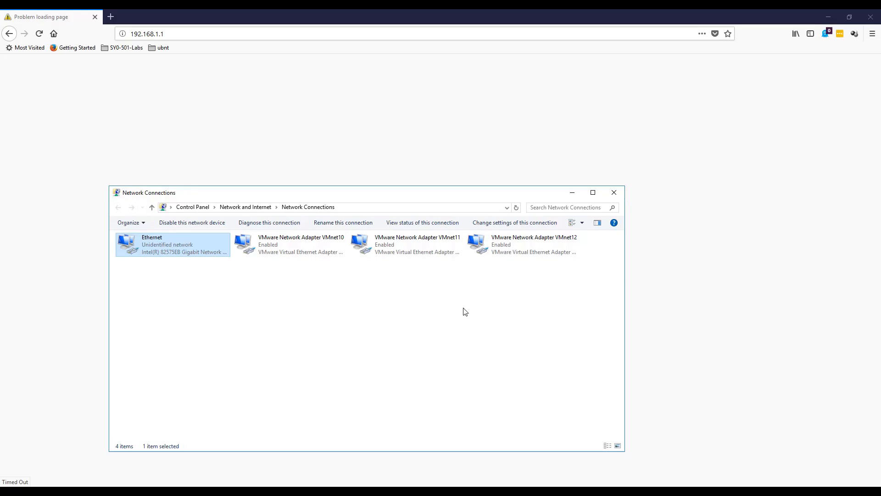
left_click(573, 193)
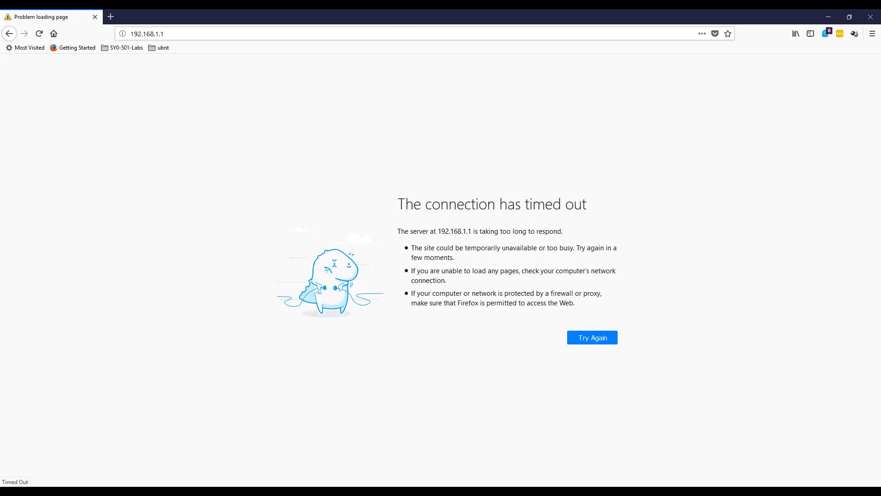
Switch to PowerShell and ping 192.168.1.1 to test the connection.
left_click(237, 490)
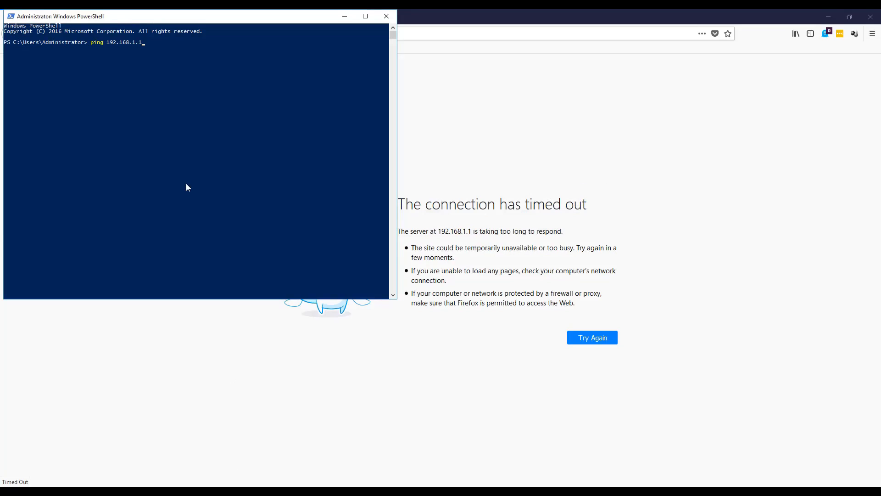
key("Return")
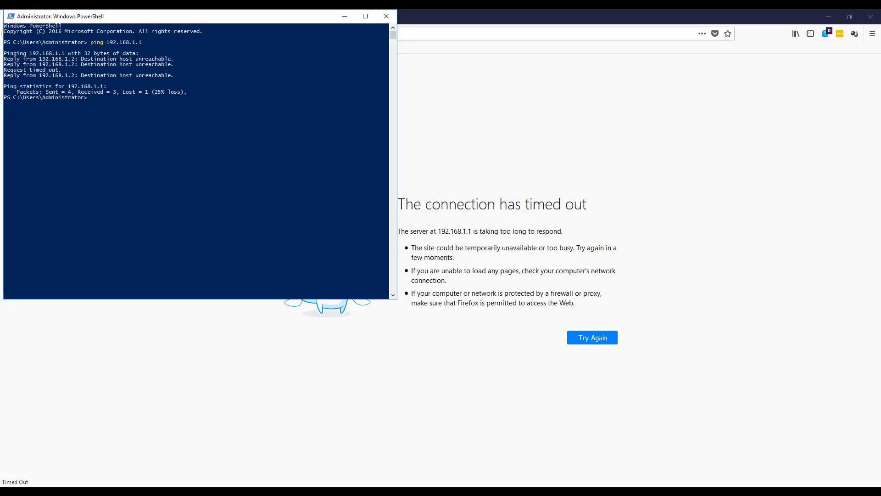
Set the Ethernet adapter's static IPv4 address to 192.168.1.3 in its TCP/IPv4 properties and apply it.
left_click(348, 492)
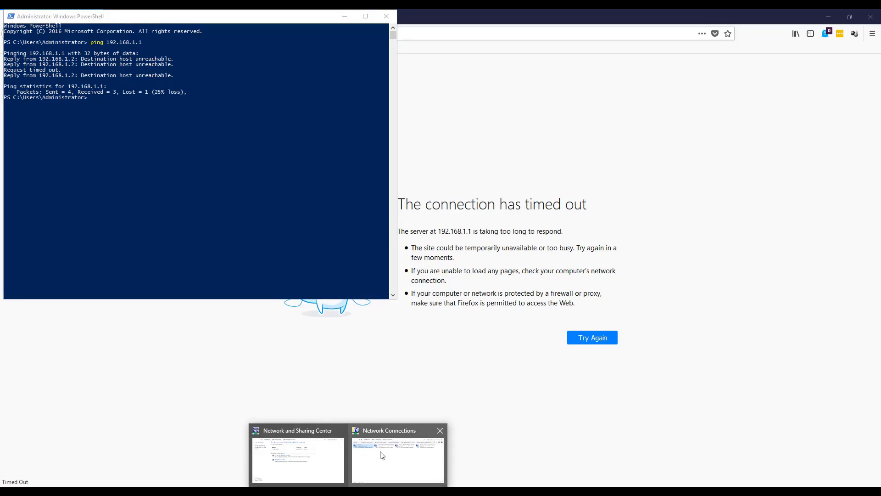
left_click(383, 456)
right_click(179, 253)
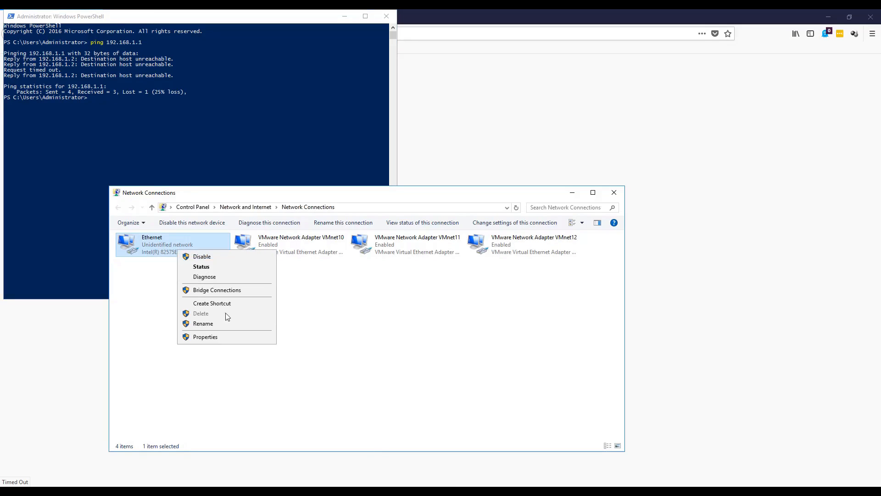
left_click(222, 336)
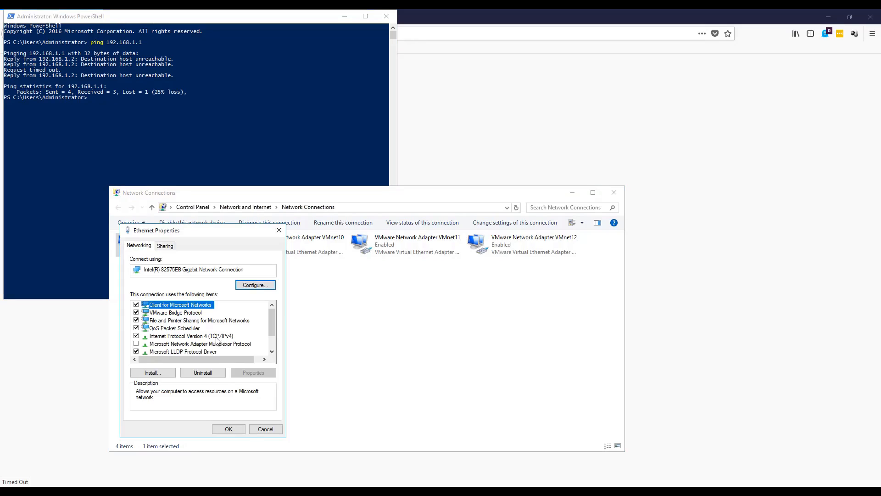
left_click(217, 336)
left_click(254, 373)
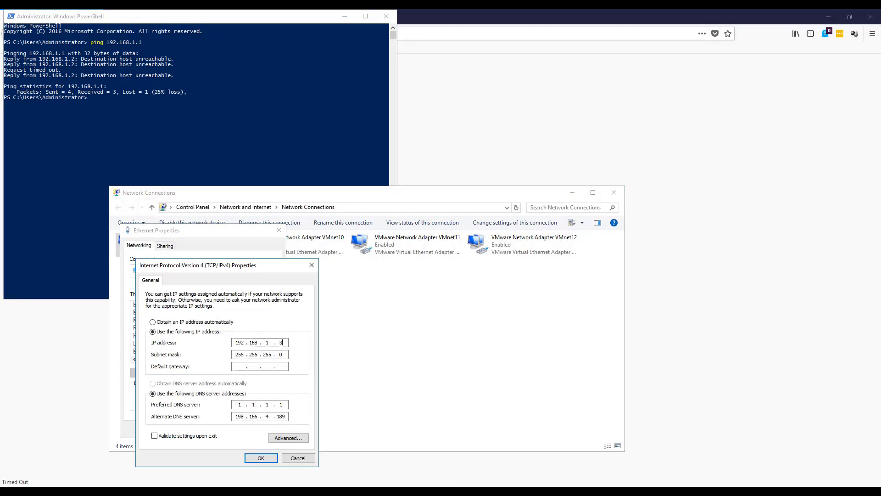
left_click(258, 458)
left_click(236, 432)
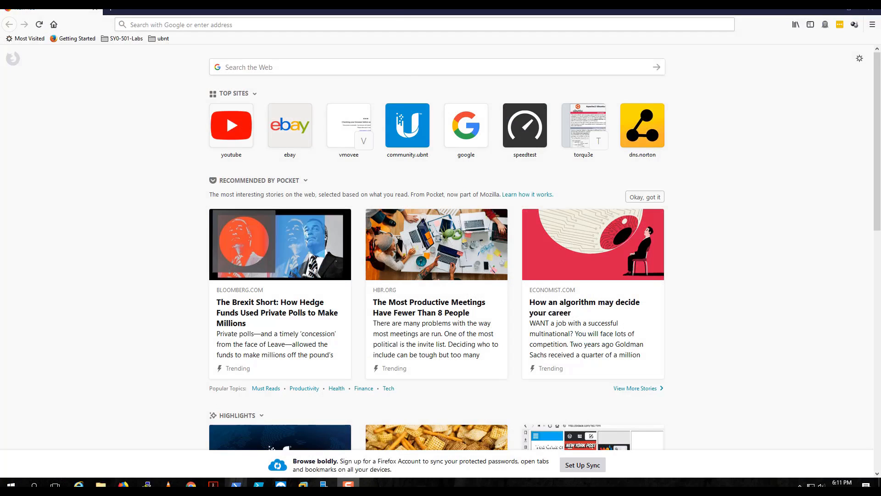
Ping 192.168.1.1 again from PowerShell, highlighting the packet statistics line, and return to Firefox's address bar.
left_click(236, 485)
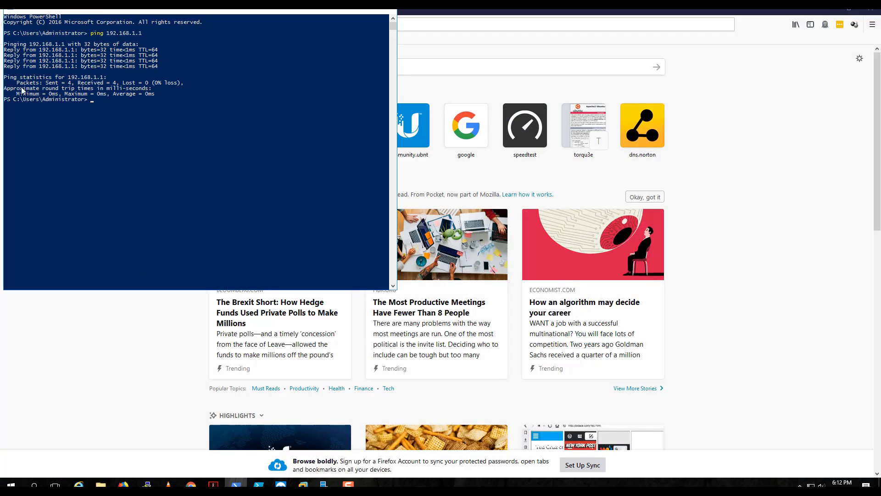
left_click_drag(21, 84, 209, 85)
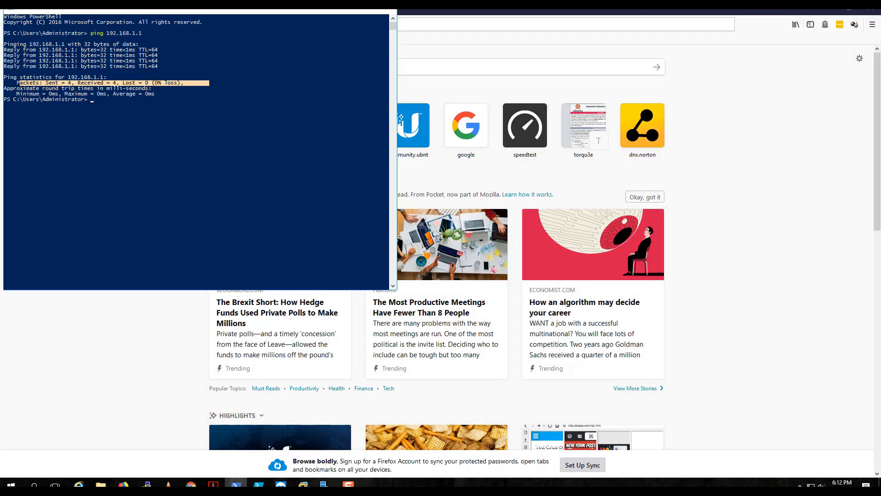
left_click(596, 21)
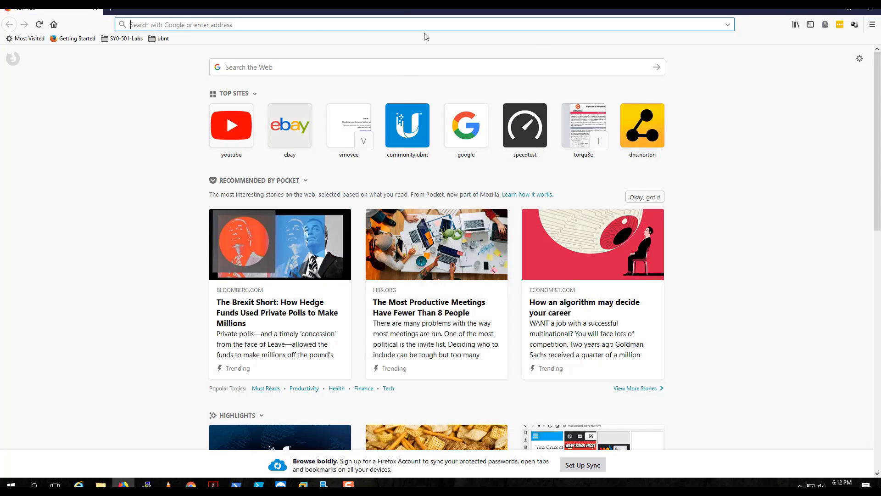
Load the router's web interface at 192.168.1.1 in the browser.
type("192.16")
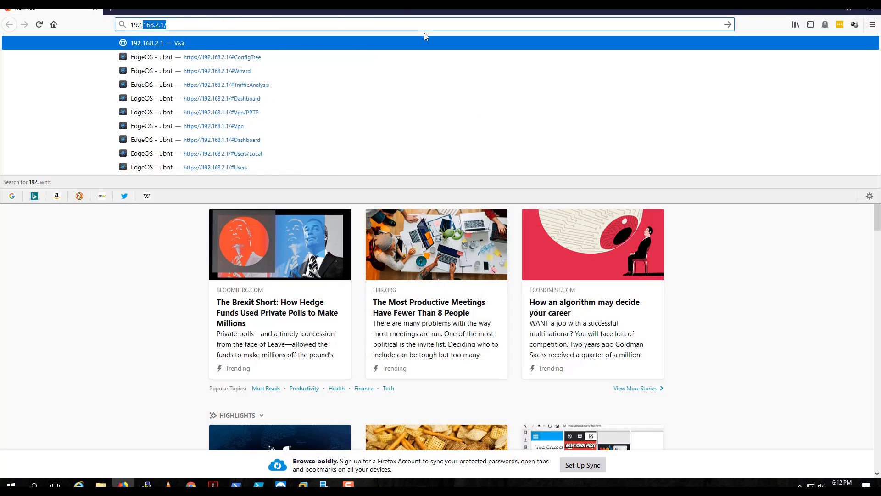
type("8")
type(".1.")
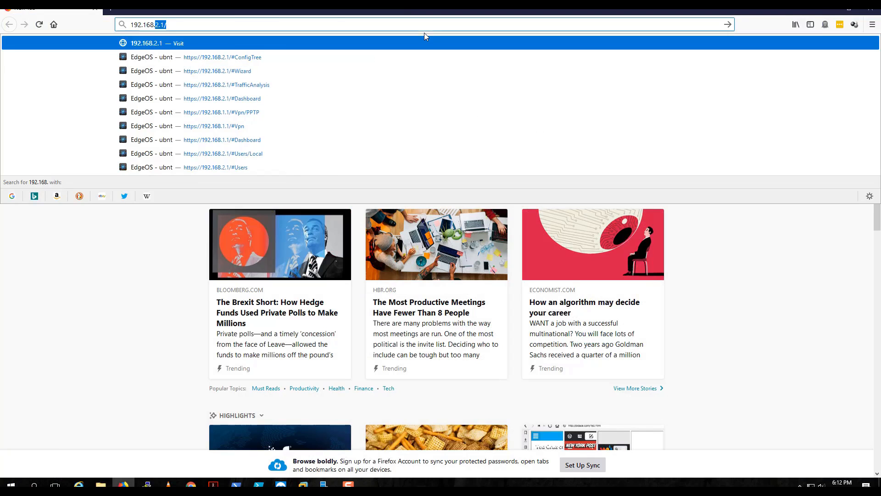
type("1")
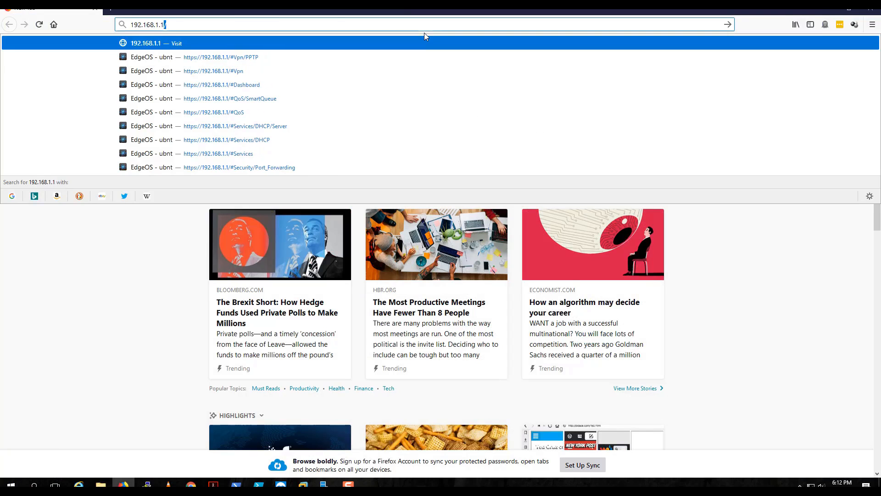
key("Return")
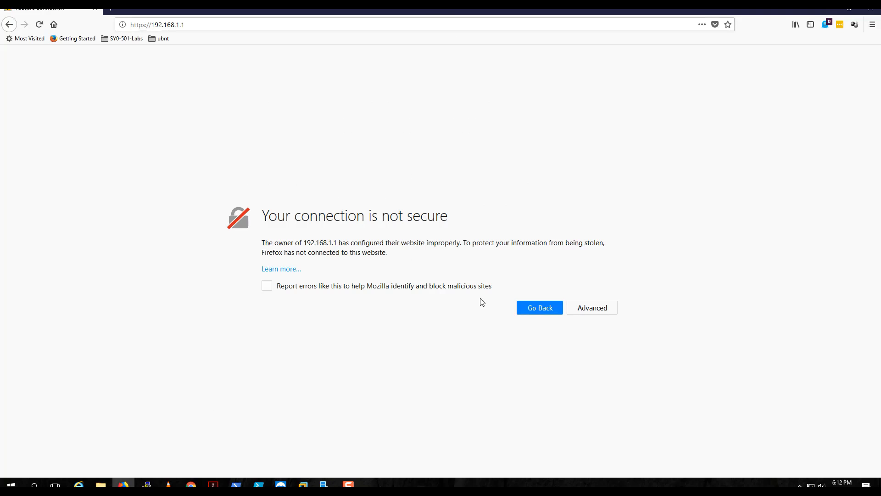
left_click(586, 310)
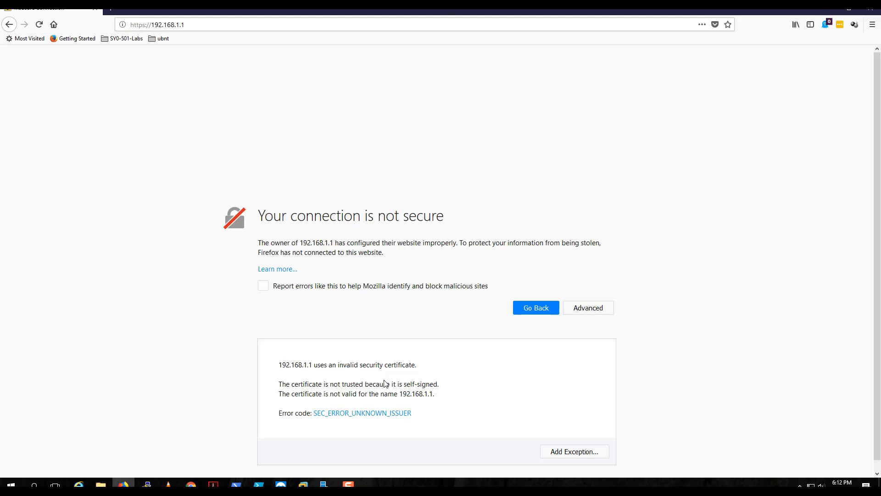
left_click(555, 451)
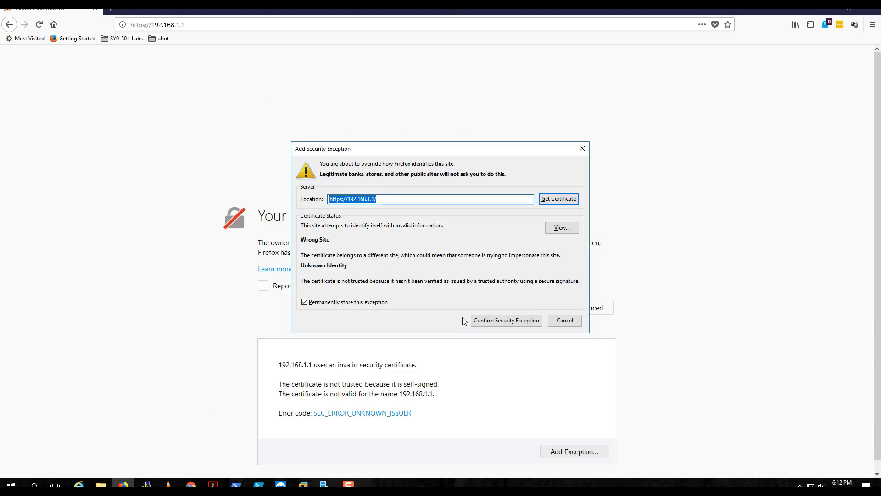
left_click(498, 321)
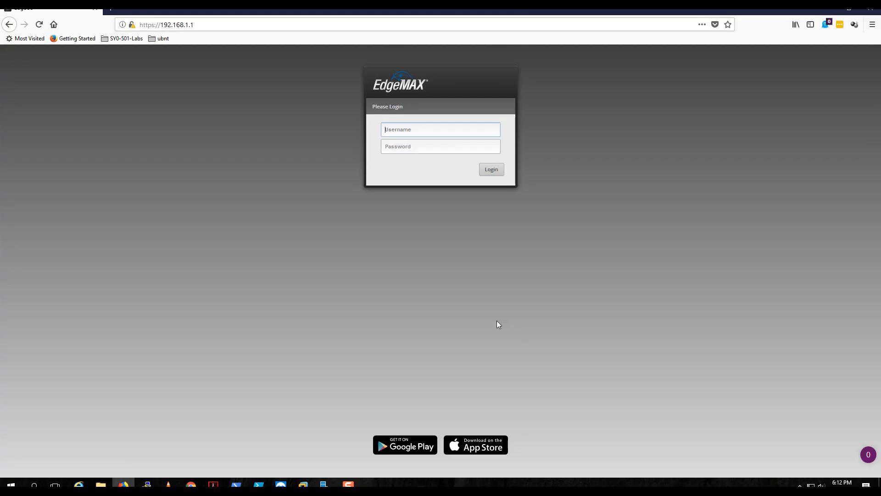
Log in to the router with the username and password without saving the login in the browser, and accept the Basic Setup wizard.
type("ubnt")
key("Tab")
type("u")
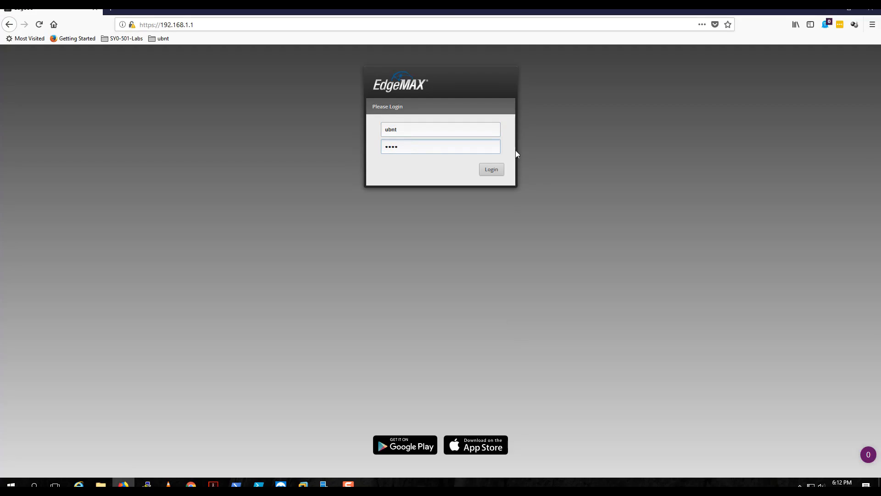
left_click(492, 169)
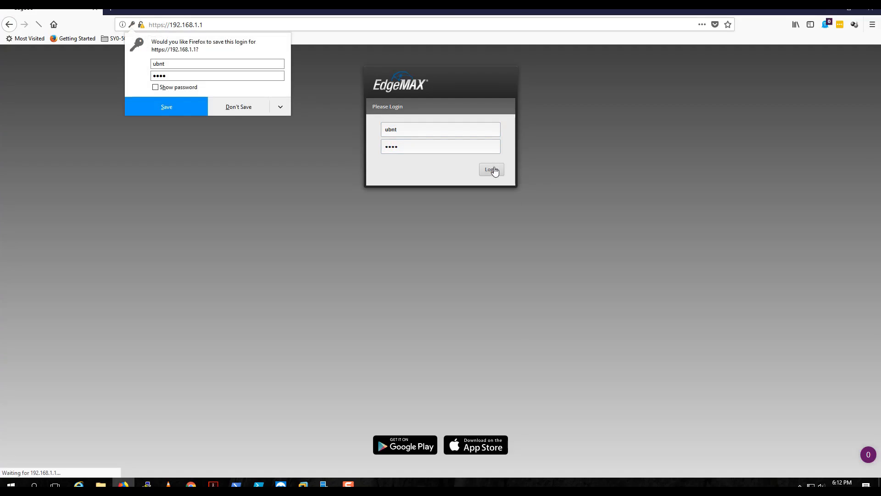
left_click(252, 109)
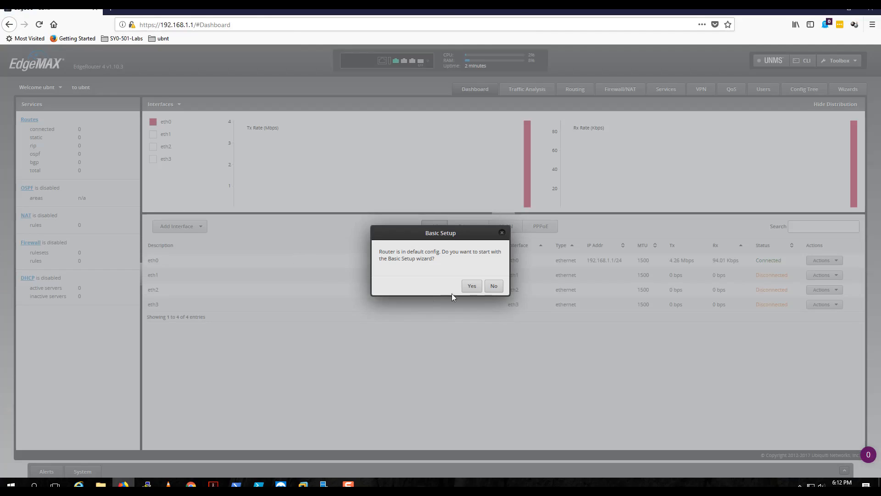
left_click(472, 286)
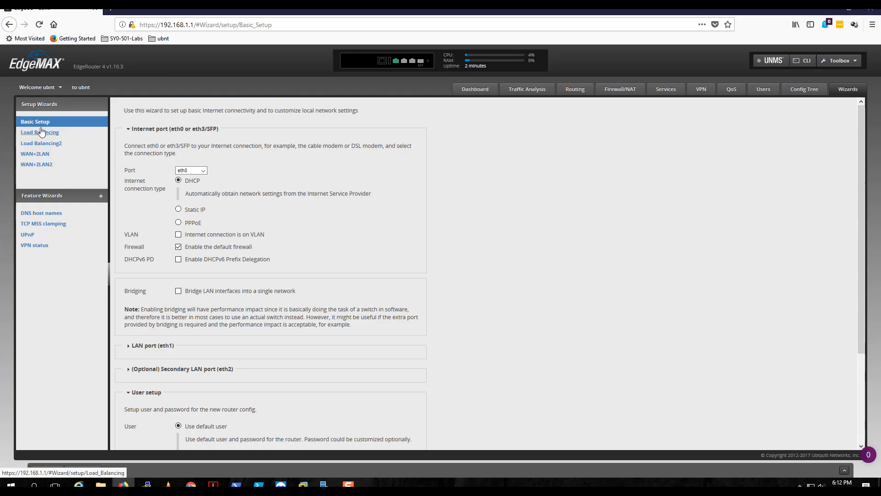
Compare the pages and URLs of the WAN+2LAN, WAN+2LAN2 and Basic Setup wizards.
left_click(39, 168)
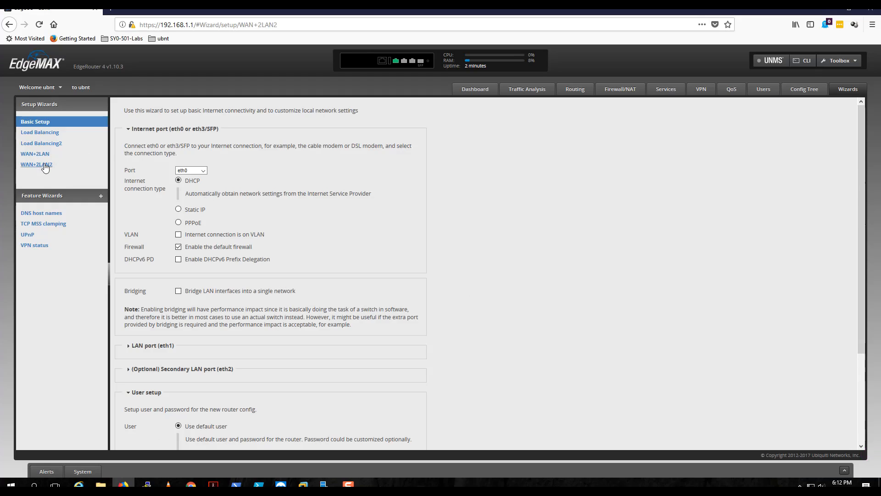
scroll(371, 259, "down", 3)
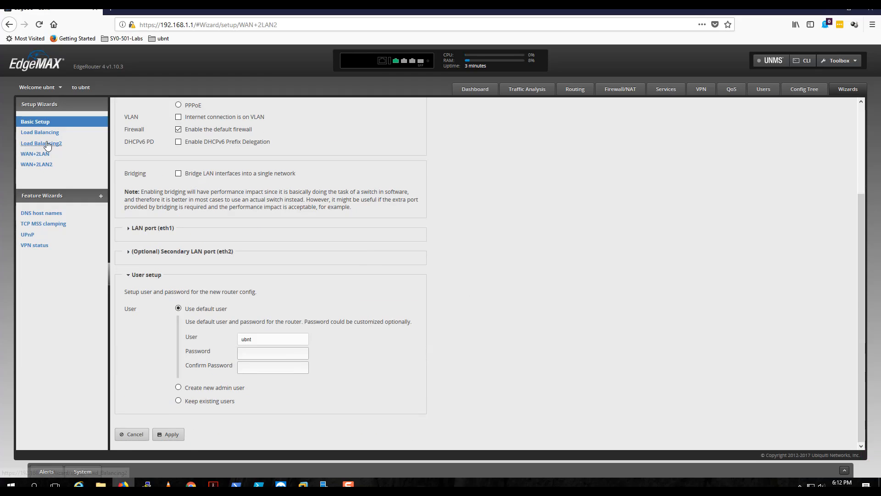
left_click(37, 154)
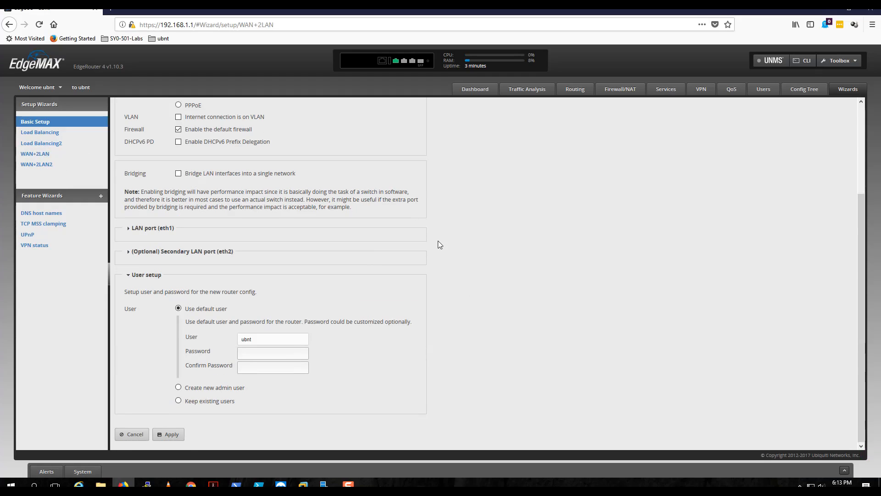
left_click(37, 165)
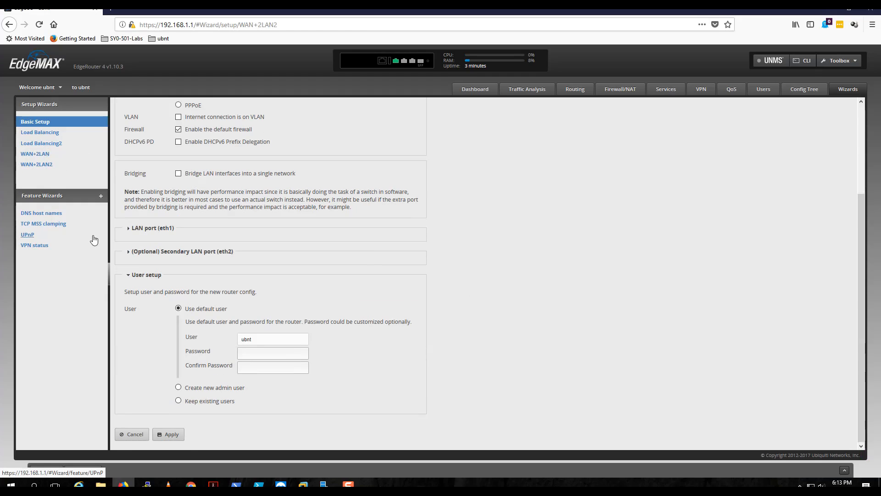
scroll(177, 289, "up", 3)
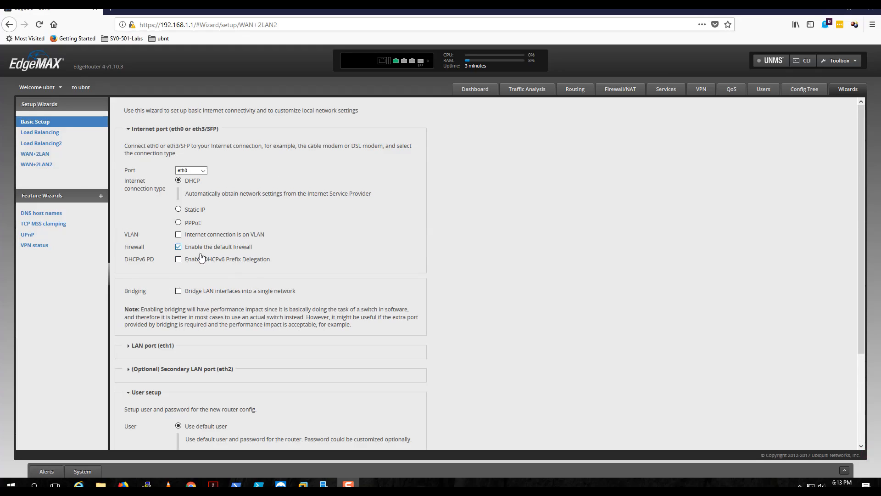
left_click(40, 167)
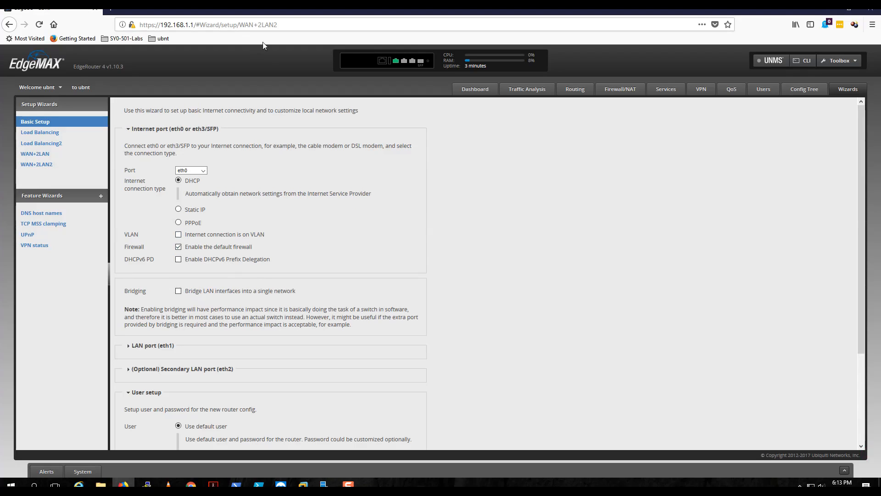
left_click_drag(278, 24, 133, 25)
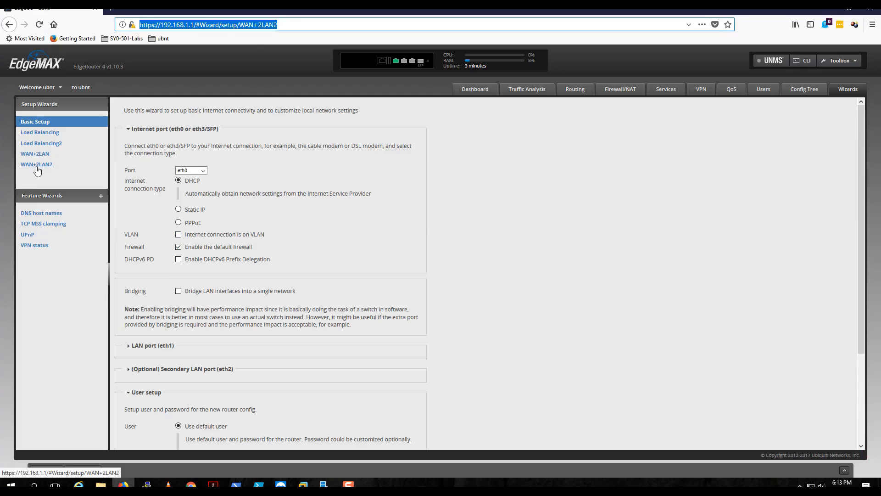
left_click(38, 122)
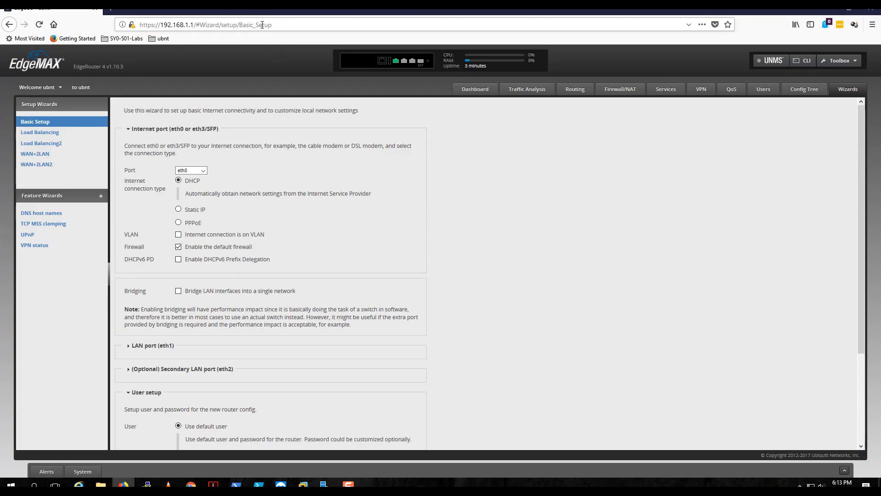
left_click(44, 165)
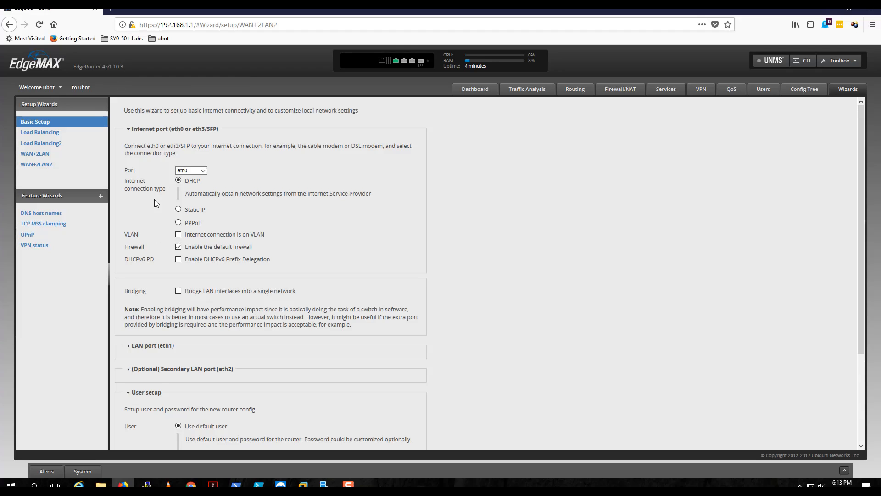
Check the system host name in the router's System settings and close them again.
left_click(88, 471)
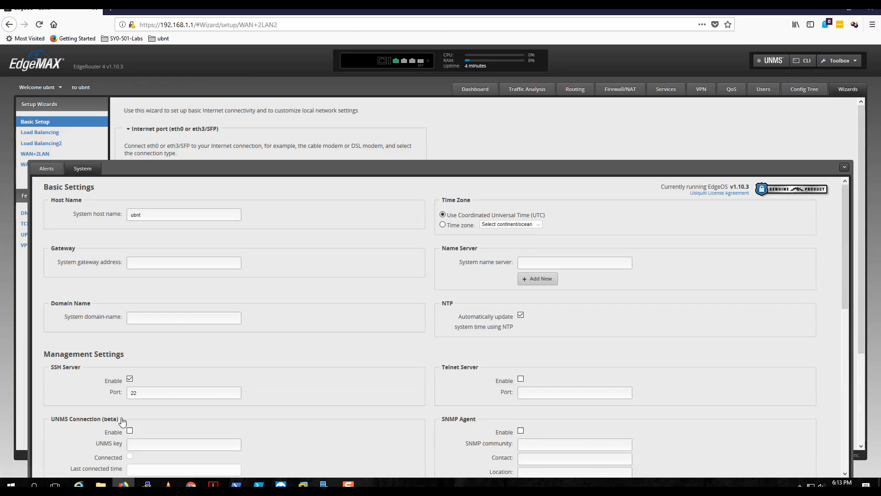
left_click_drag(157, 213, 91, 208)
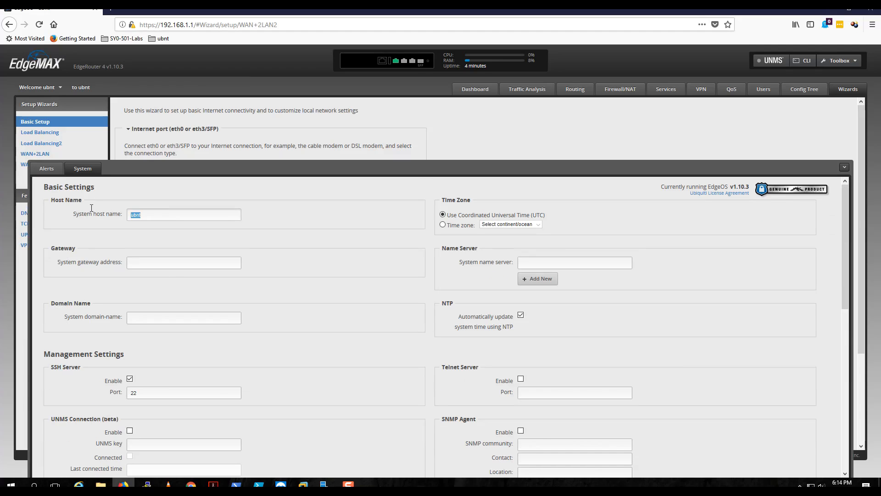
left_click(844, 167)
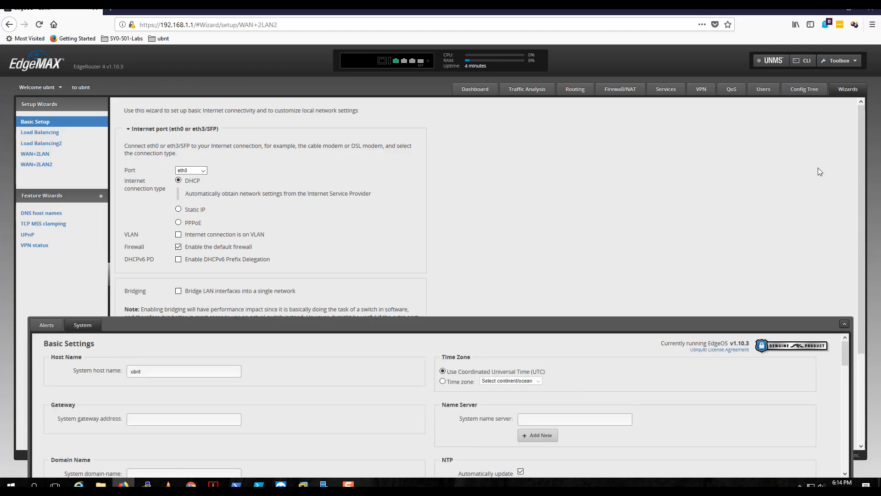
Go to the Dashboard, return to the Wizards page, and expand its LAN port (eth1) and Secondary LAN port (eth2) sections.
left_click(472, 92)
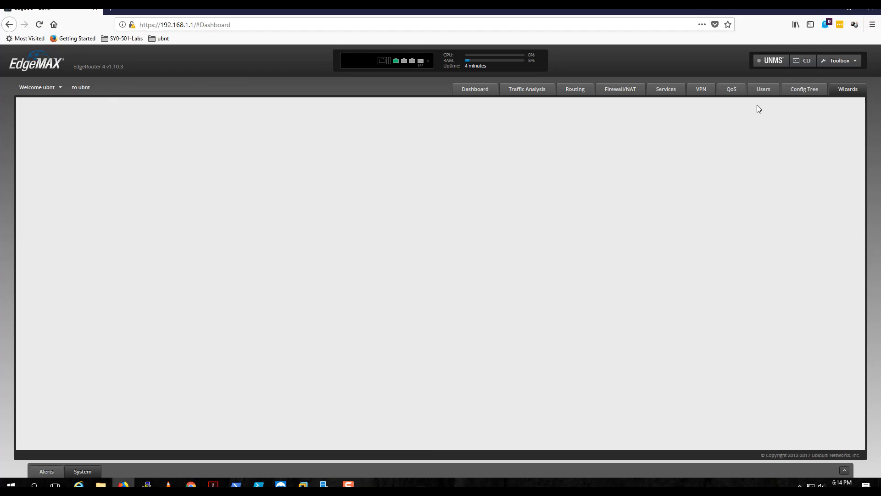
left_click(847, 90)
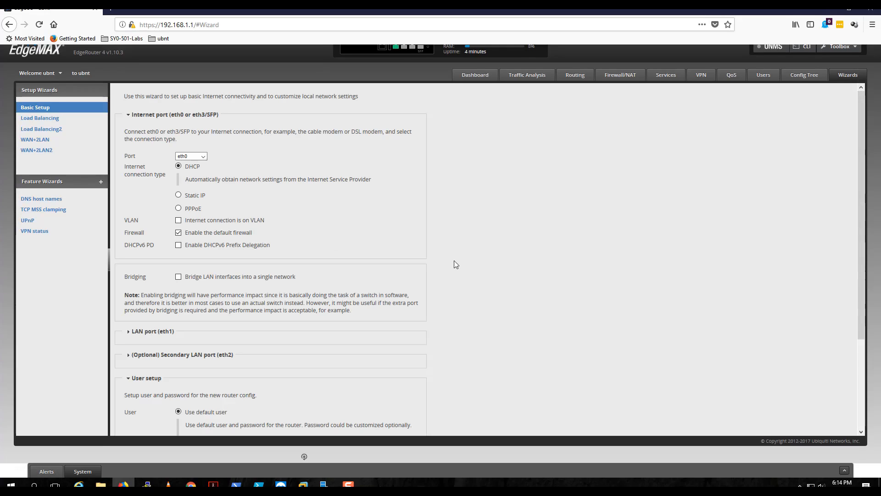
scroll(434, 258, "up", 1)
scroll(433, 257, "down", 4)
scroll(431, 257, "up", 4)
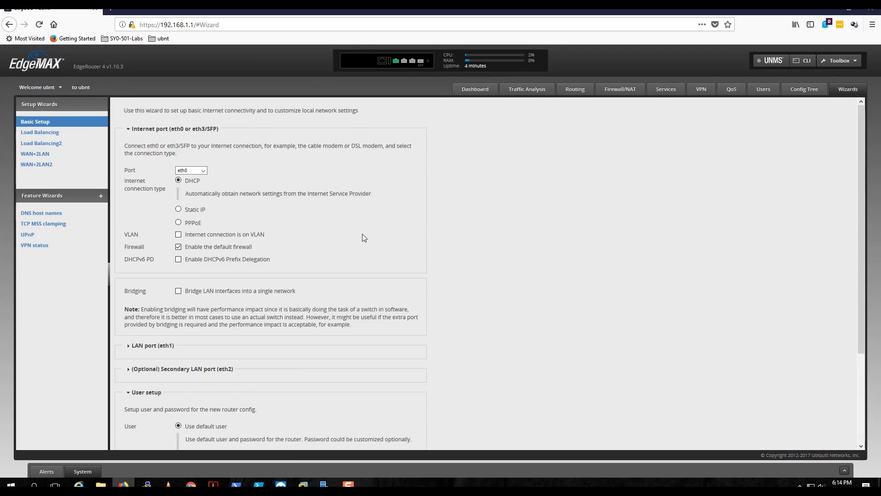
scroll(412, 249, "down", 3)
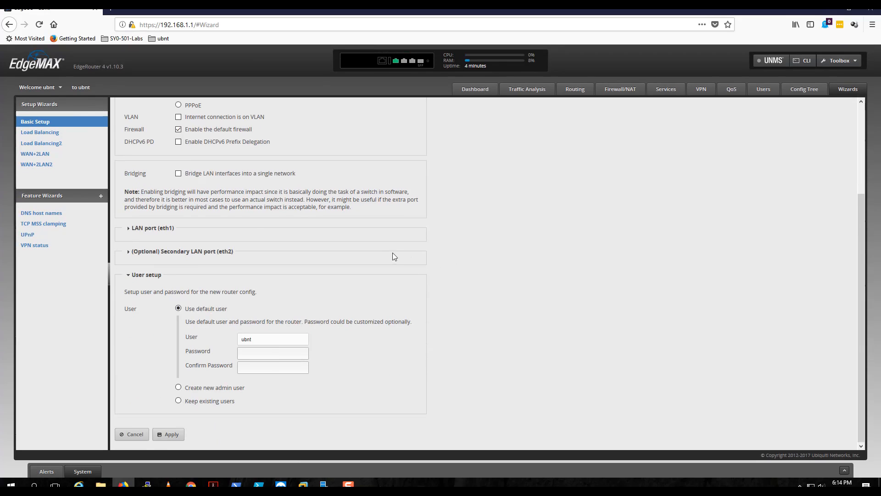
left_click(128, 229)
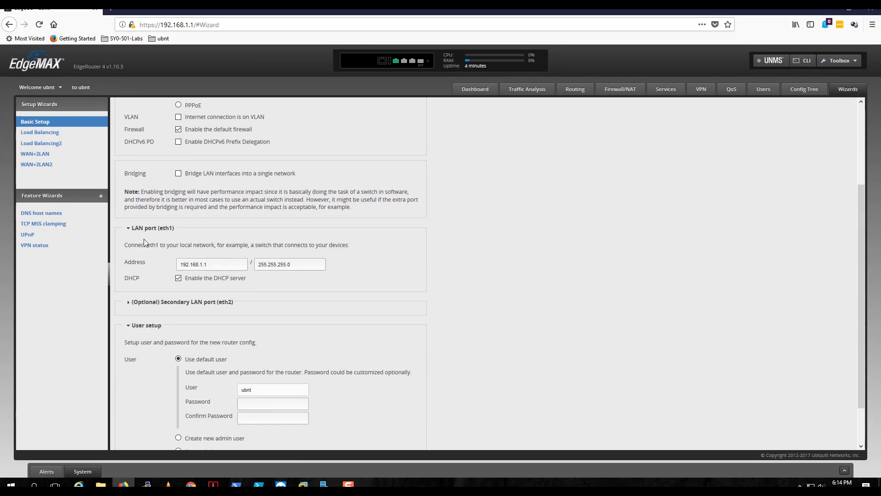
left_click(129, 304)
Select the WAN+2LAN2 wizard and set the LAN port (eth1) address to 10.0.0.1.
left_click(49, 167)
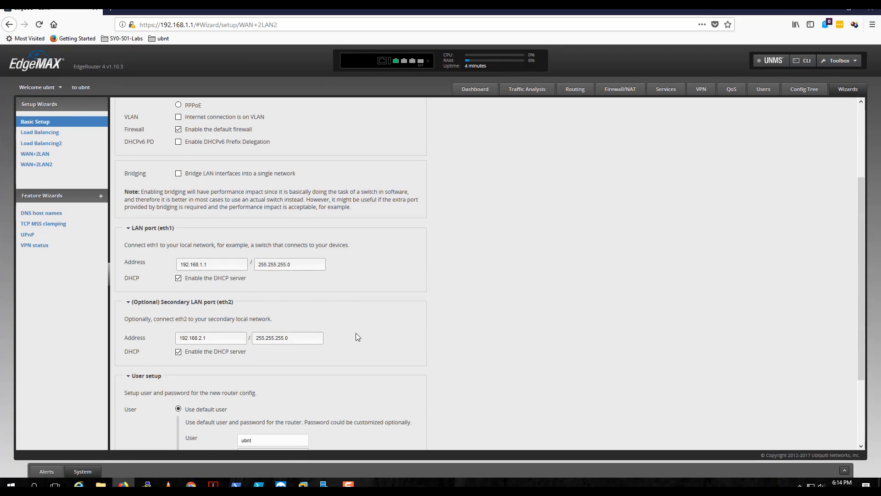
scroll(356, 333, "up", 3)
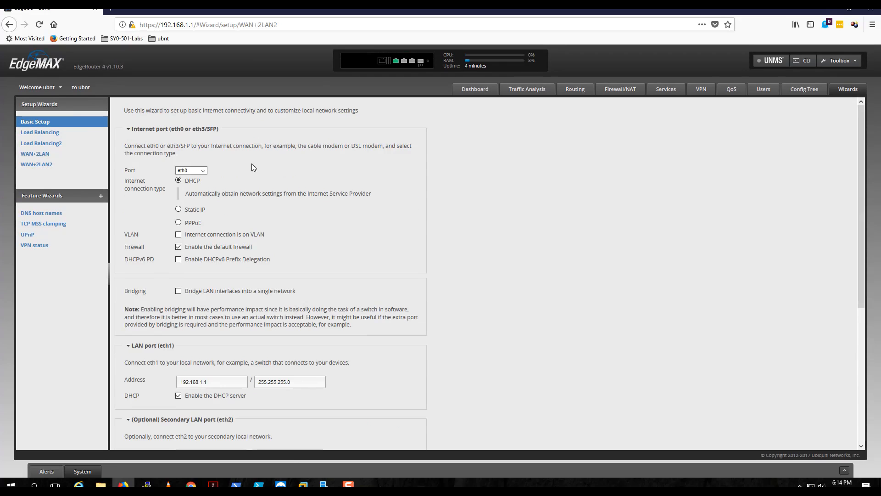
scroll(261, 237, "down", 2)
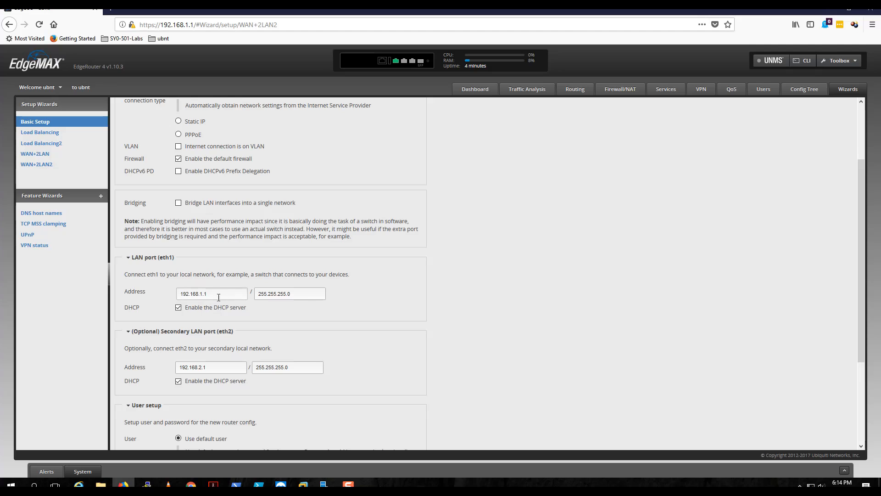
left_click_drag(219, 294, 166, 288)
type("10.0.0")
Choose to create a new admin user in the wizard's user setup, entering the username, password and password confirmation.
scroll(379, 309, "down", 3)
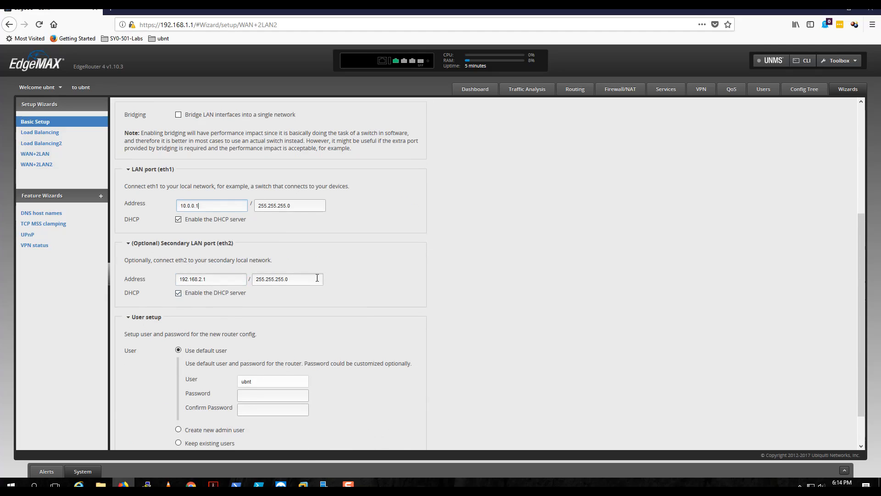
scroll(335, 310, "down", 2)
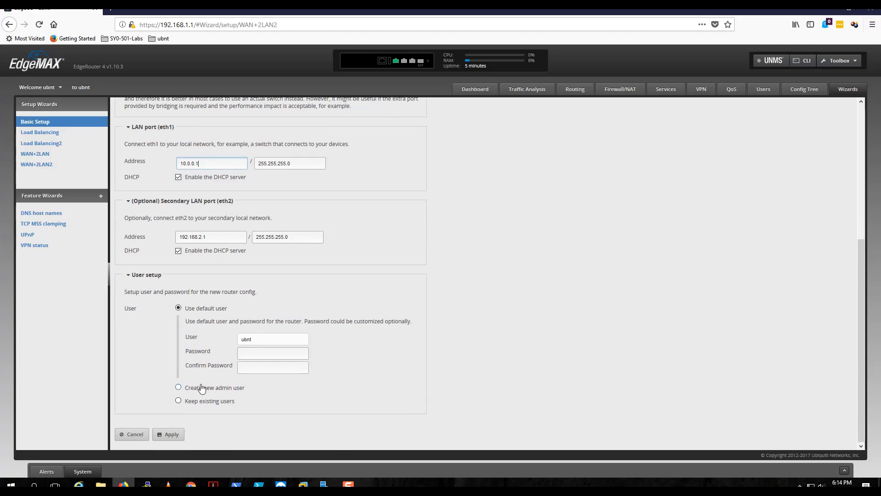
left_click(178, 387)
left_click(266, 352)
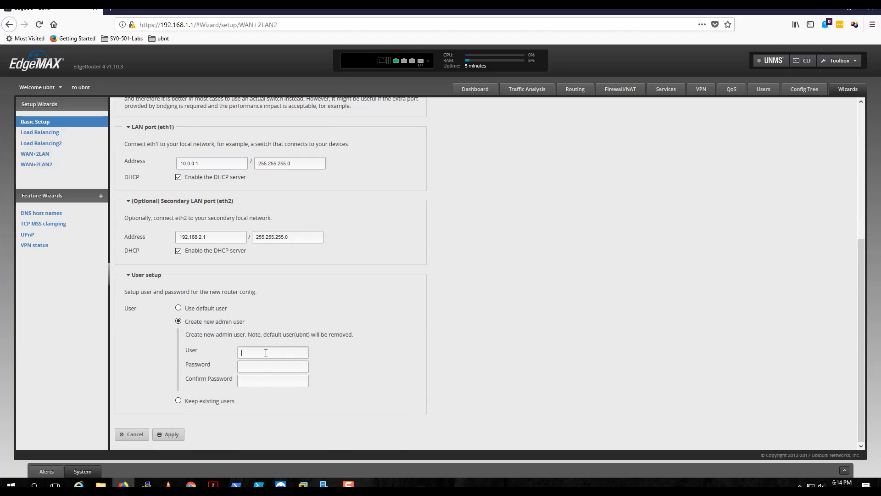
type("bobby")
key("Tab")
type("••")
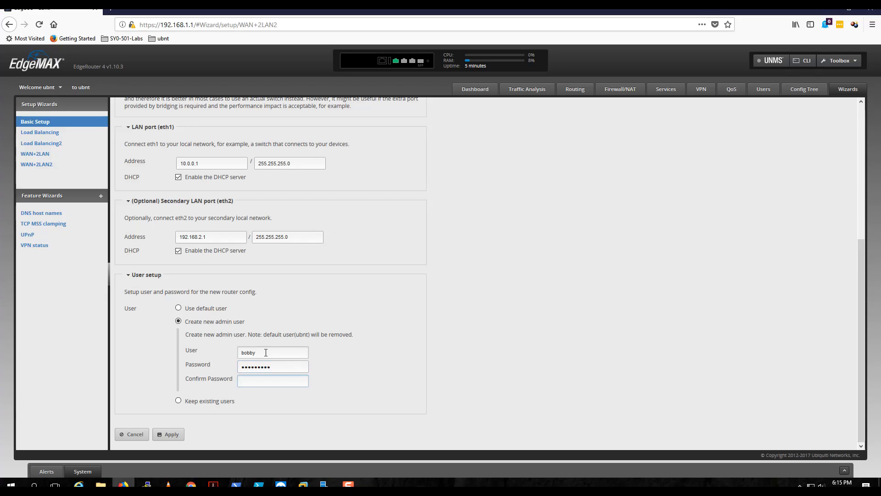
type("•••")
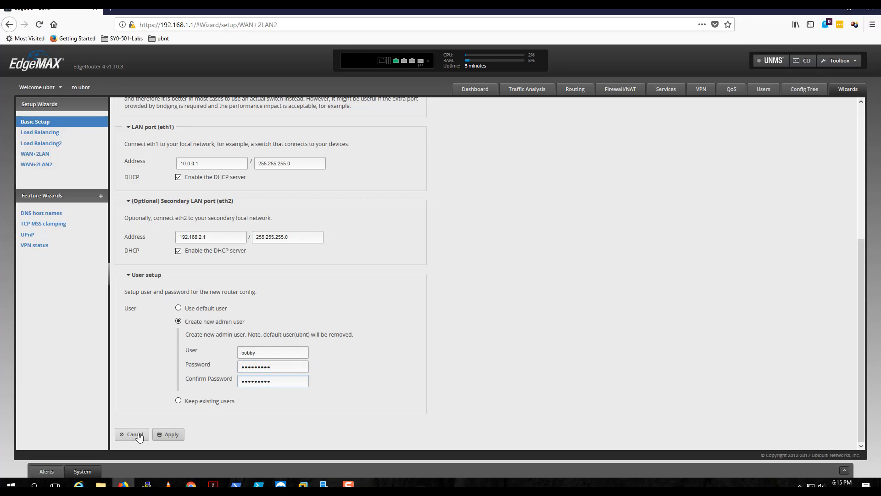
Apply the wizard configuration without saving the login in the browser, and reboot the router with the new configuration.
left_click(178, 433)
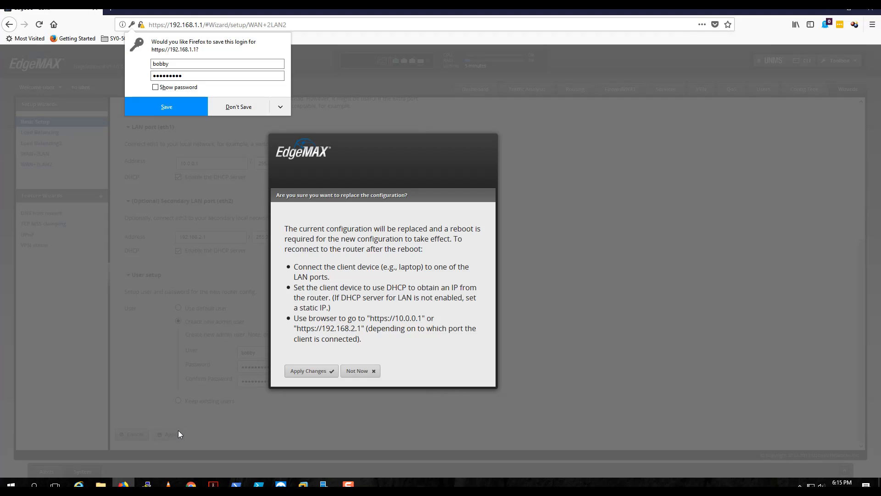
left_click(238, 110)
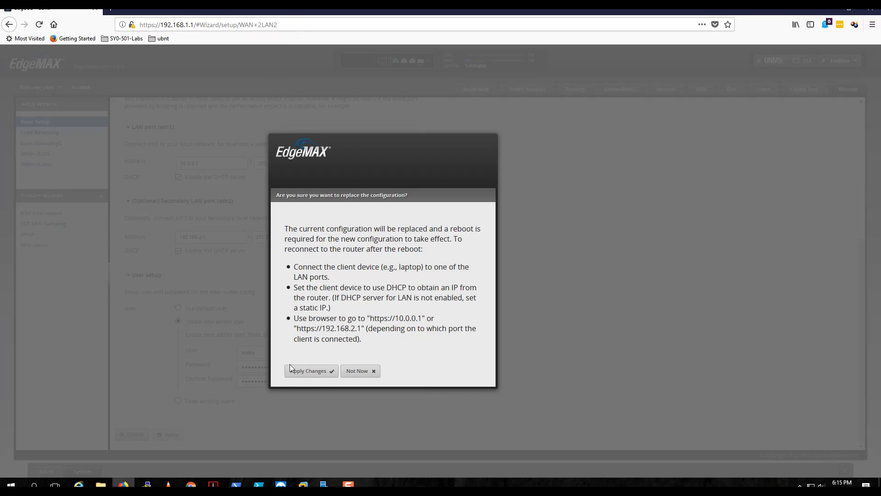
left_click(318, 373)
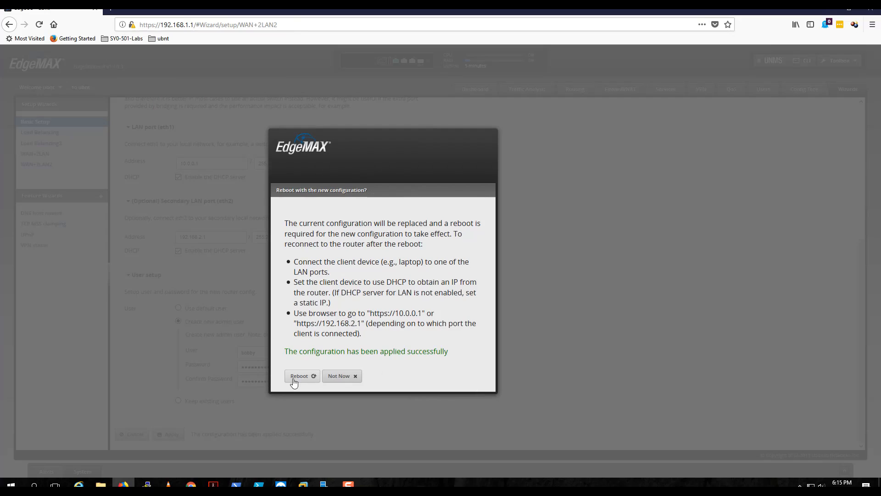
left_click(297, 377)
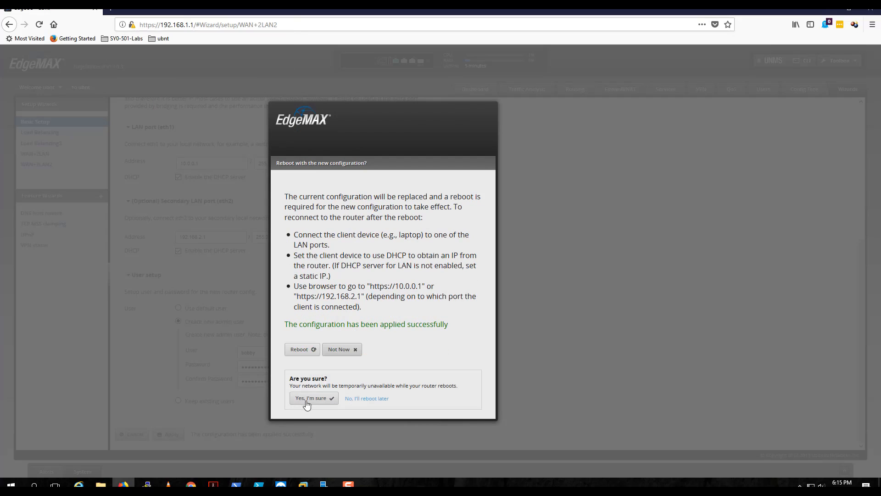
left_click(310, 399)
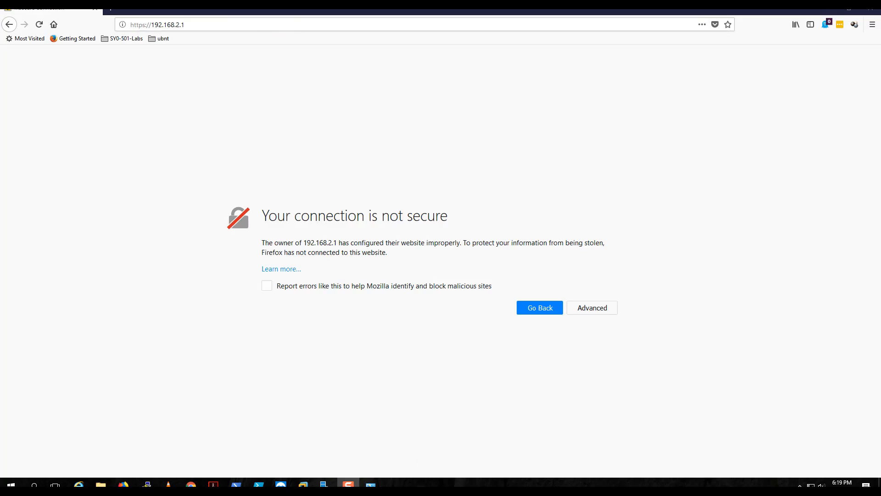
Switch to the Network Connections window and bring up the options for the Ethernet adapter.
mouse_move(370, 483)
left_click(401, 466)
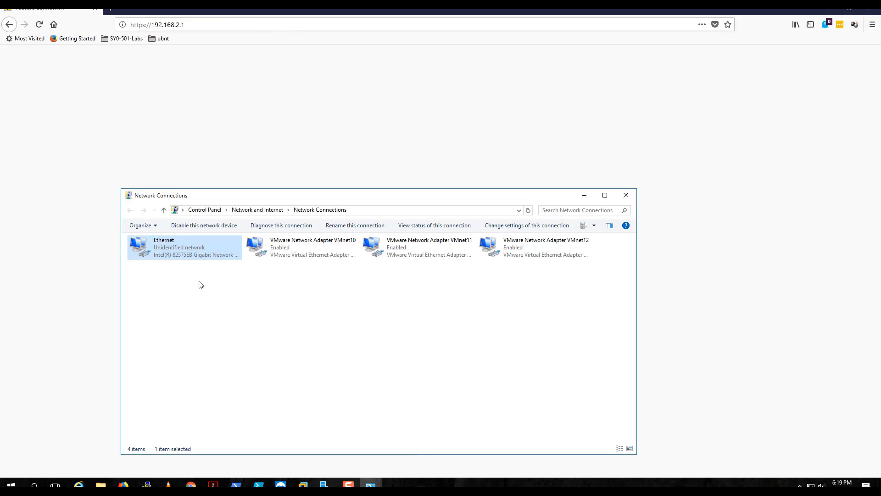
right_click(195, 250)
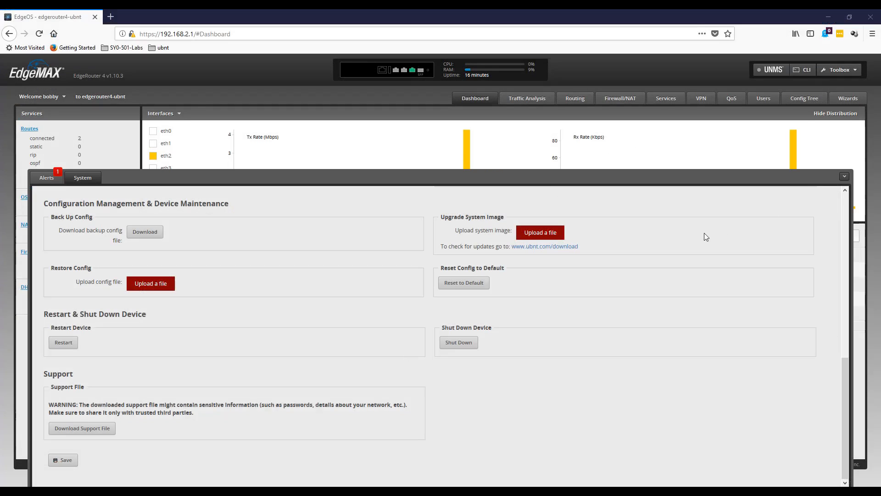
Collapse the router's System settings and open the Ethernet adapter's Internet Protocol Version 4 properties from Network Connections.
left_click(844, 178)
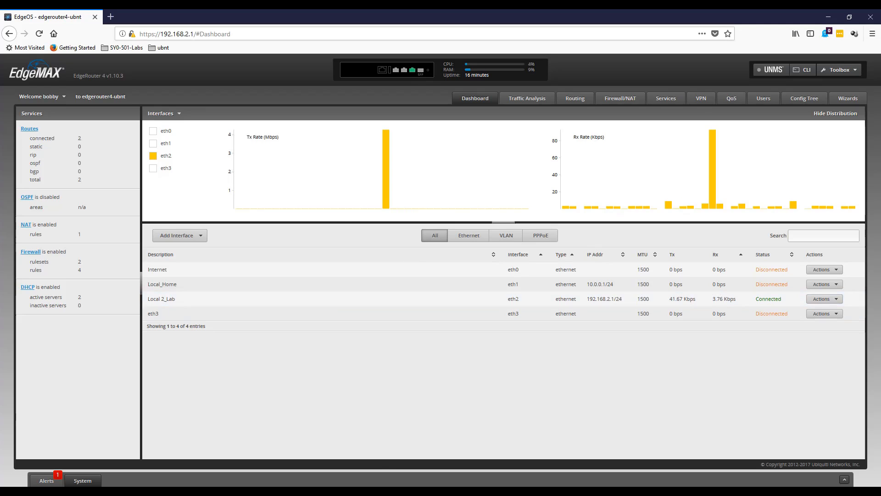
mouse_move(349, 492)
left_click(390, 464)
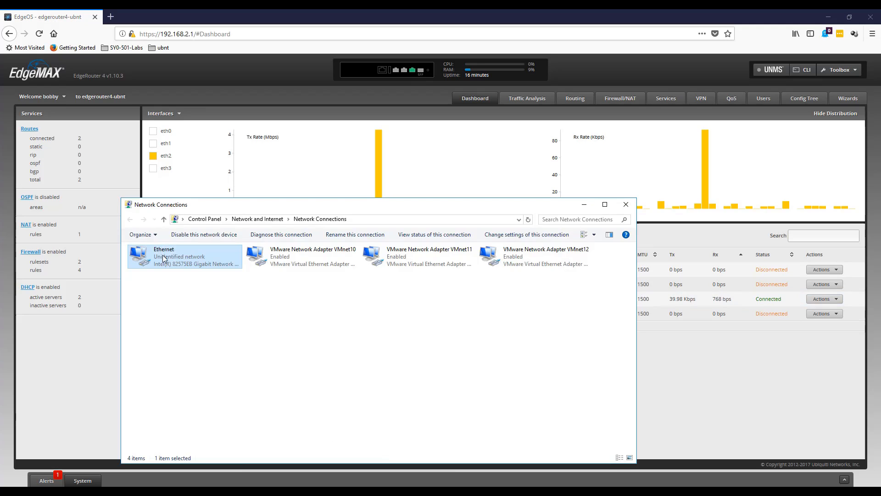
right_click(164, 259)
left_click(202, 342)
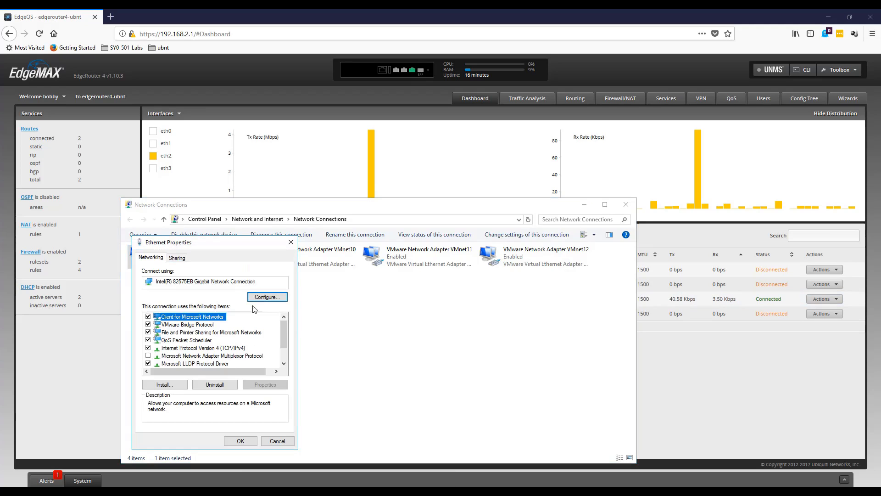
left_click(243, 349)
left_click(254, 385)
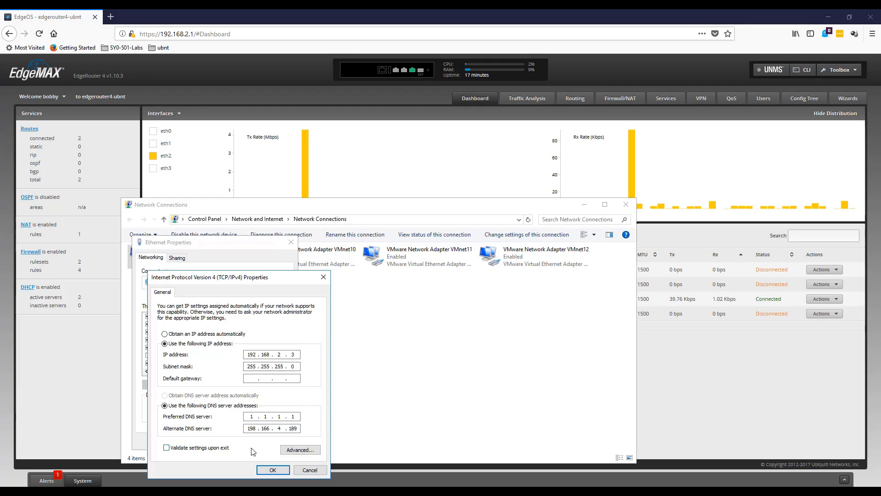
Set the Ethernet adapter's default gateway to 192.168.2.1, save and close its network settings, and decline making the PC discoverable.
left_click(255, 377)
type("1 . . .")
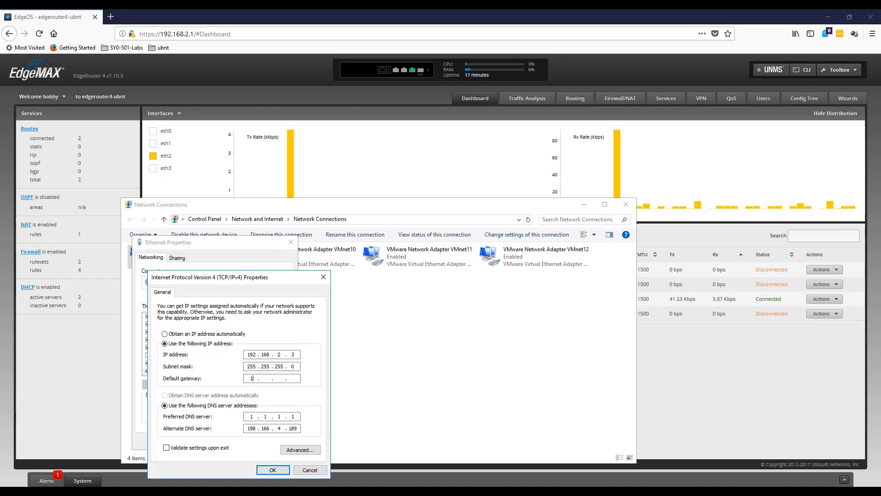
type("92168")
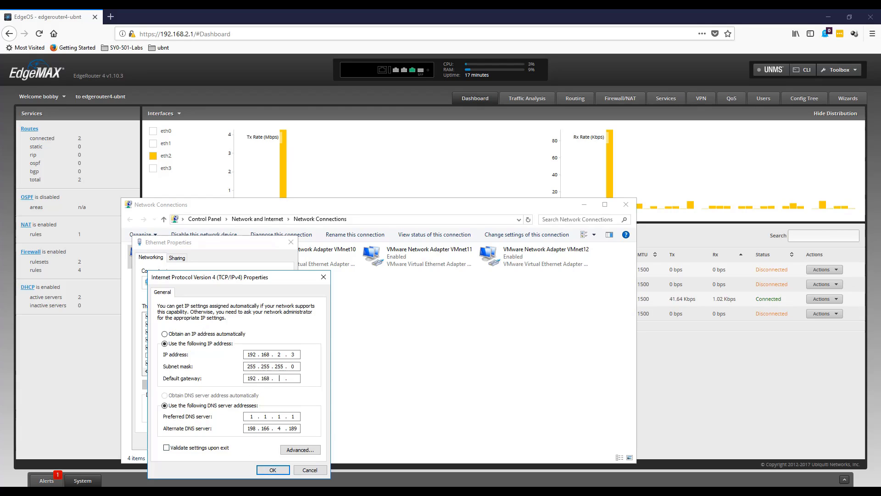
type("2 ")
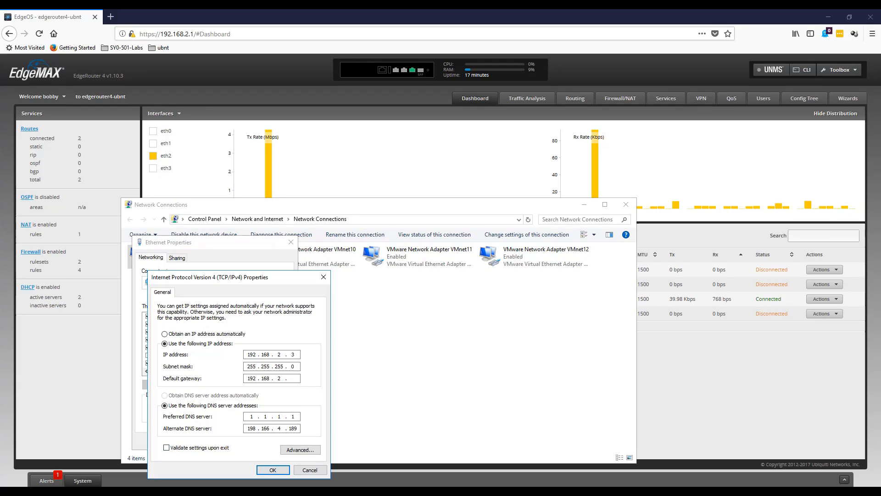
type("1")
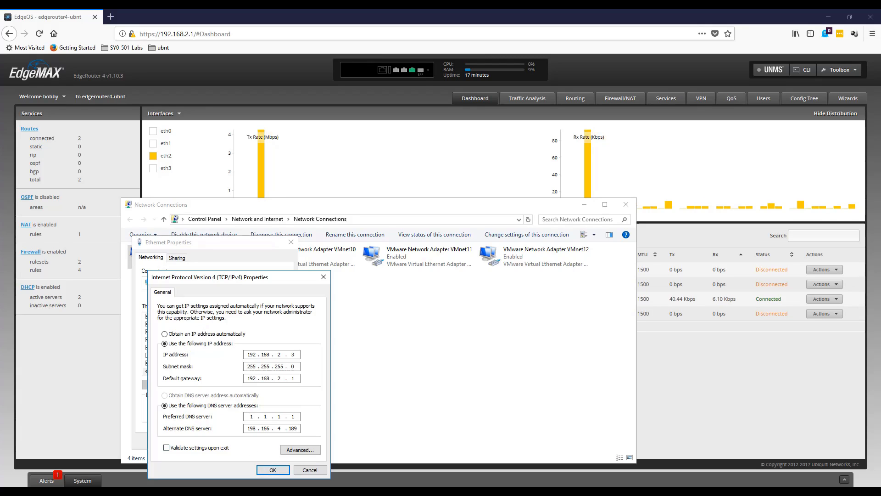
left_click(264, 470)
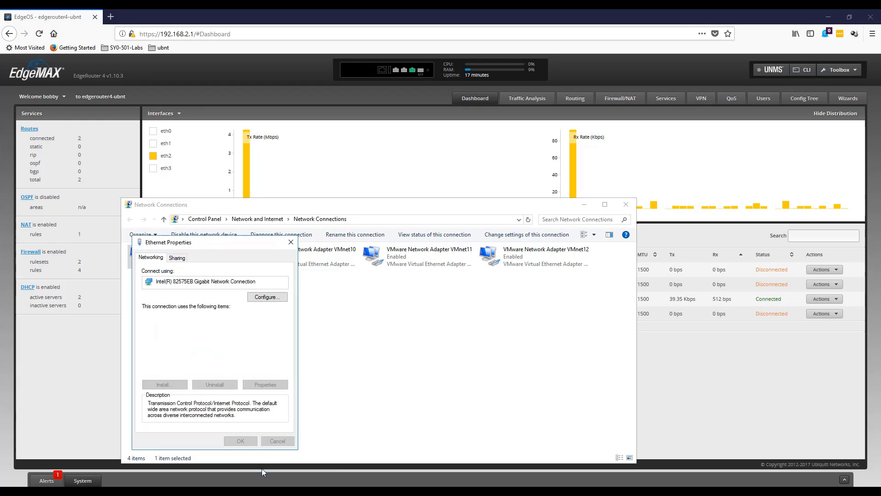
left_click(241, 441)
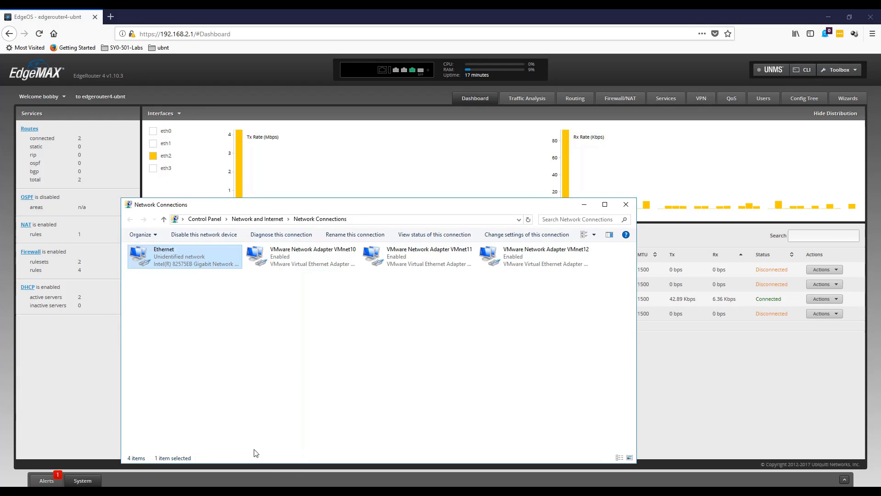
left_click(627, 208)
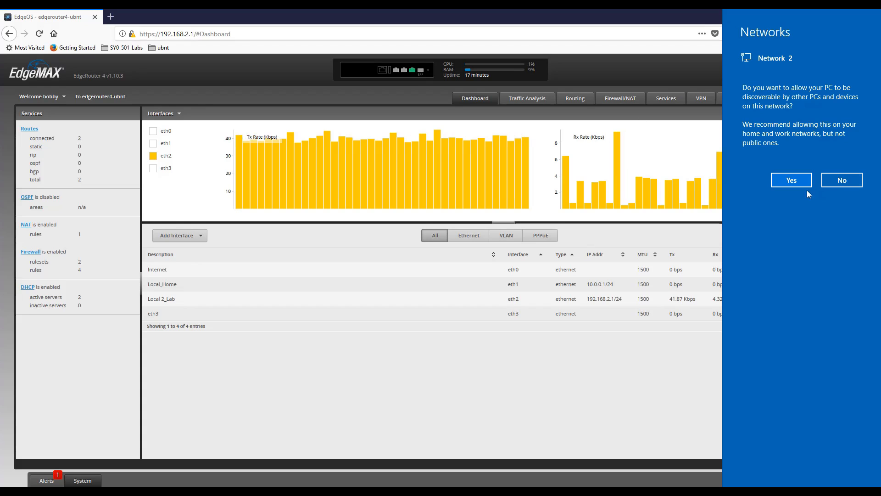
left_click(828, 182)
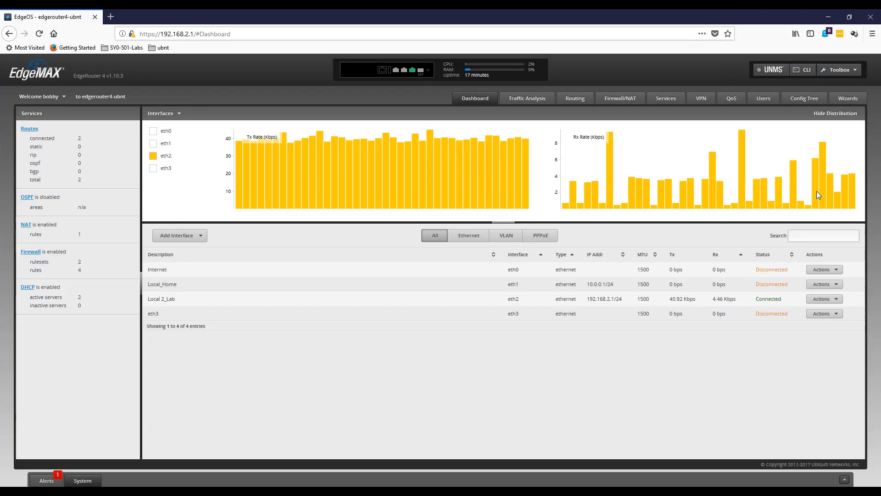
Highlight the router's Dashboard URL in the browser and open the router's System settings.
left_click_drag(230, 33, 140, 26)
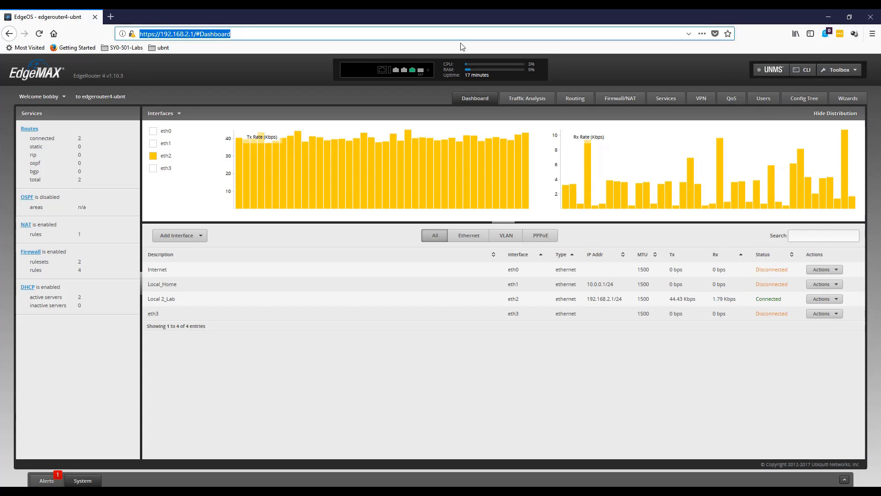
mouse_move(422, 129)
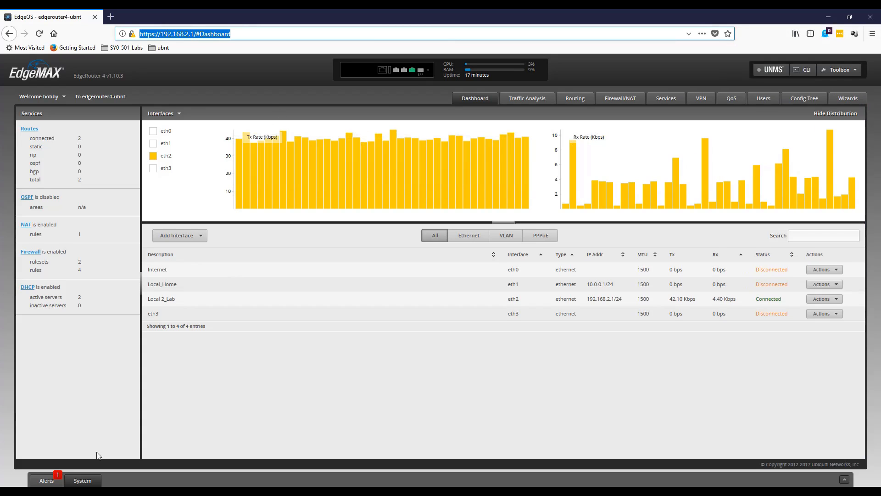
left_click(88, 481)
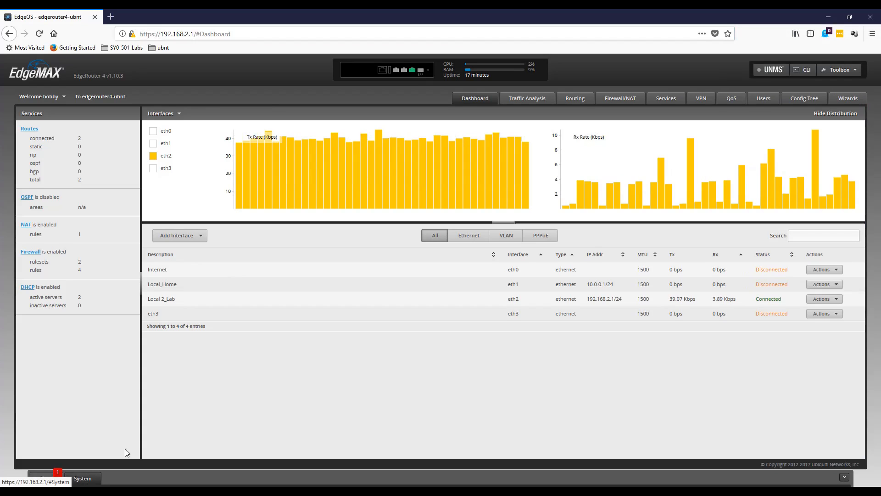
left_click(47, 478)
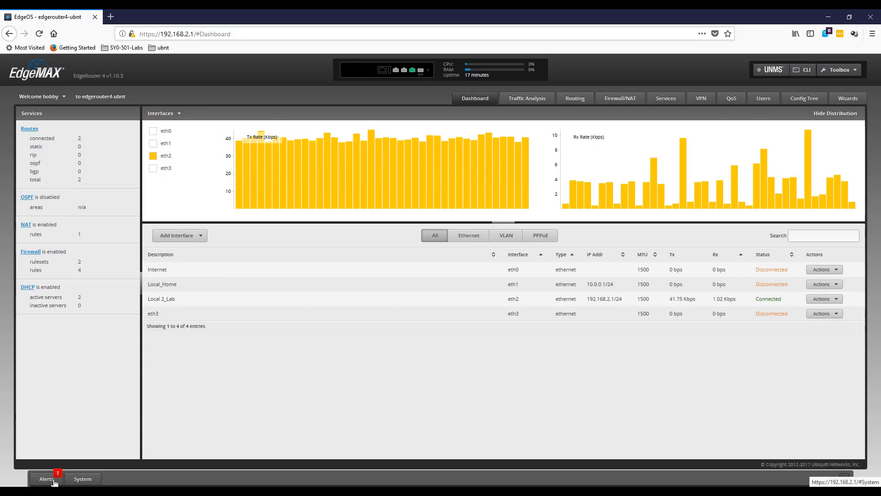
left_click(83, 424)
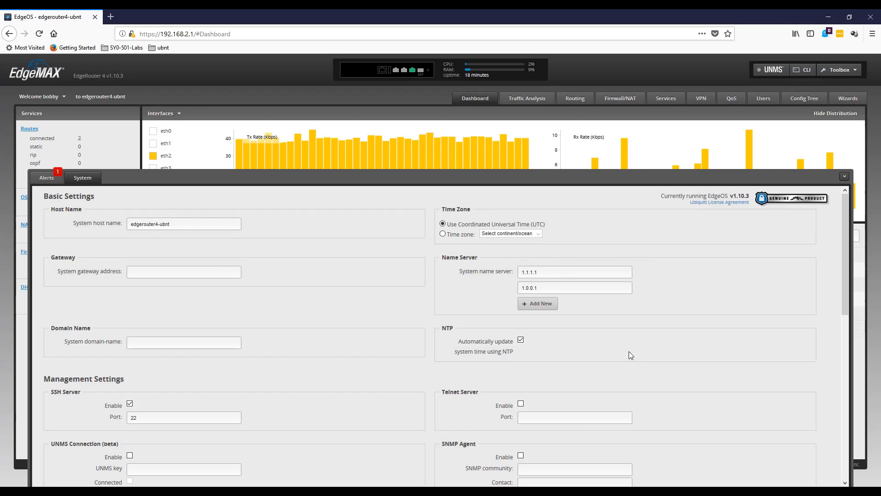
Examine the management, configuration backup, restart and support sections of the System settings, highlight the support file warning, and close the settings.
scroll(628, 351, "down", 6)
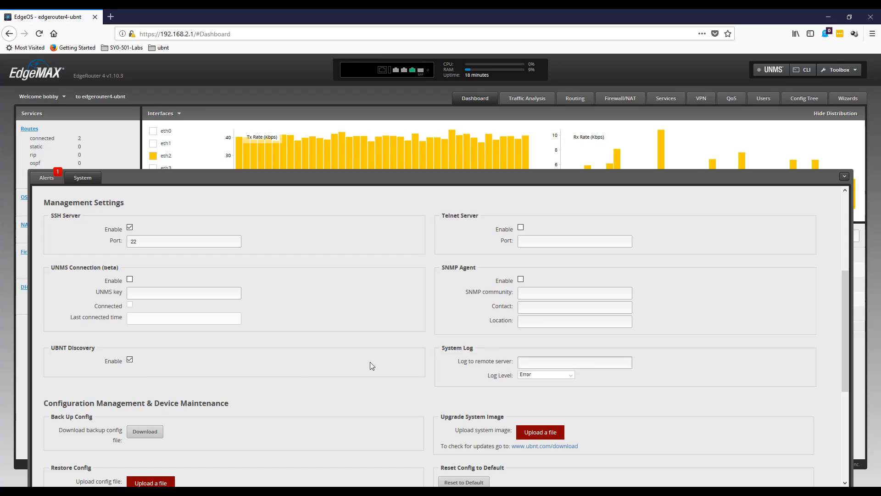
scroll(302, 366, "down", 2)
scroll(301, 368, "down", 3)
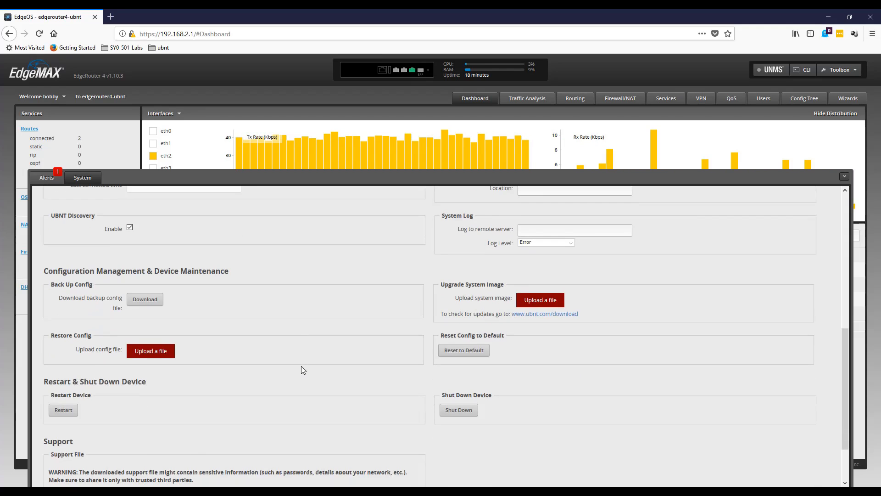
scroll(302, 367, "down", 2)
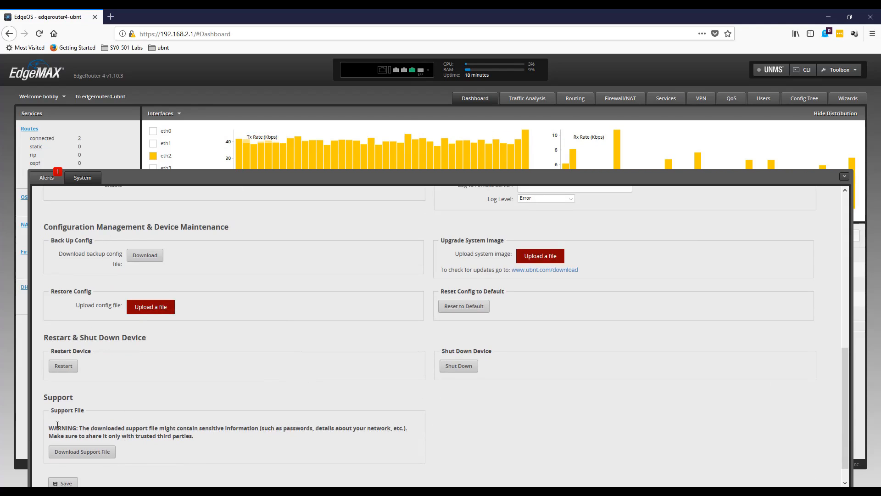
left_click_drag(48, 429, 415, 436)
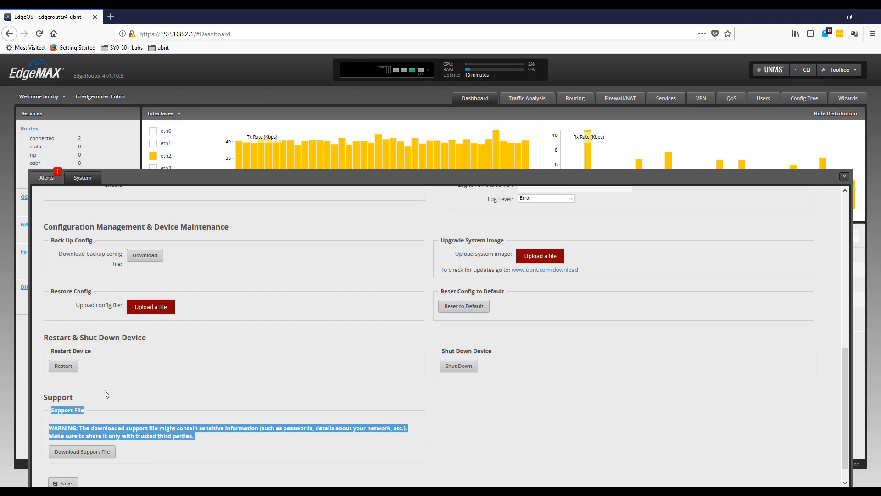
scroll(257, 344, "down", 1)
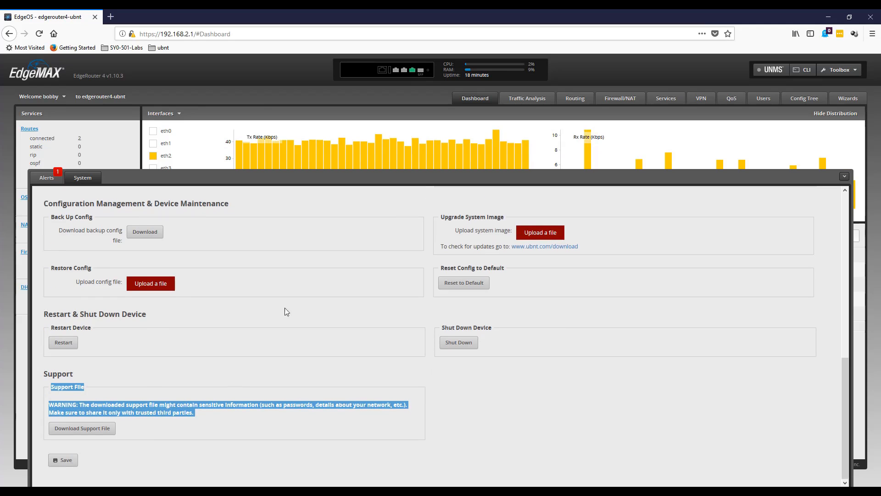
left_click(844, 177)
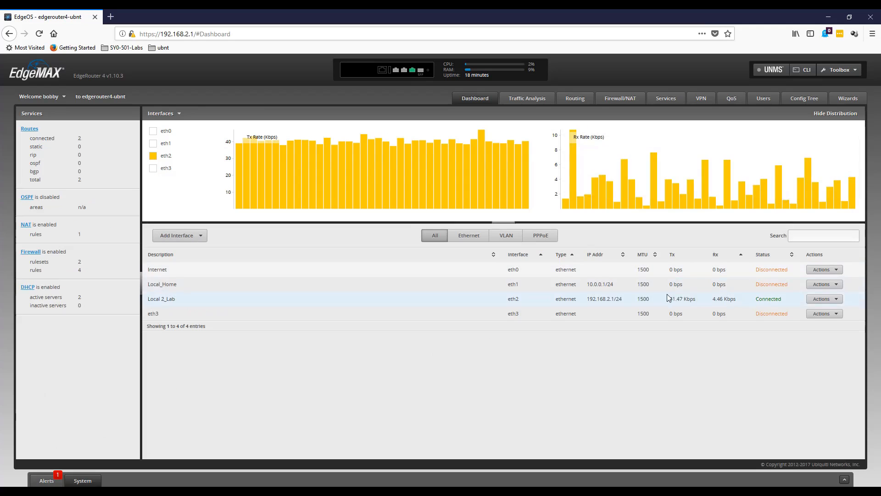
View the Traffic Analysis page and the Firewall/NAT firewall policies, and return to the Dashboard.
left_click(528, 98)
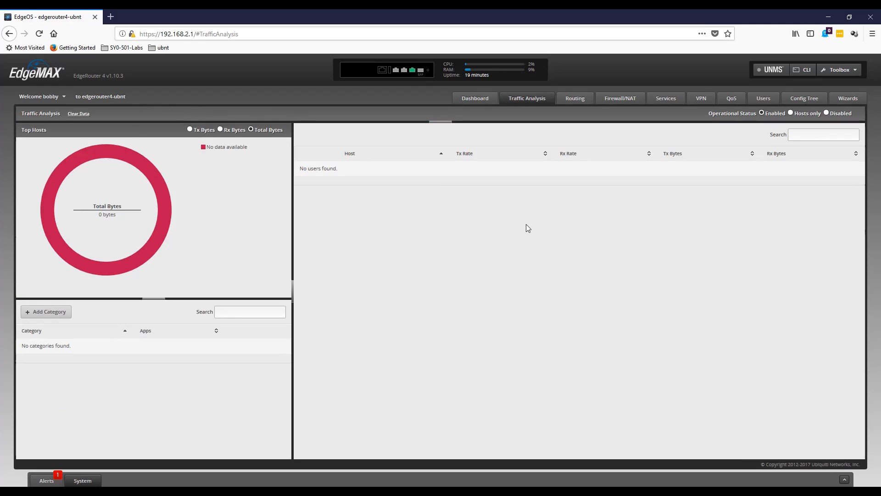
left_click(616, 98)
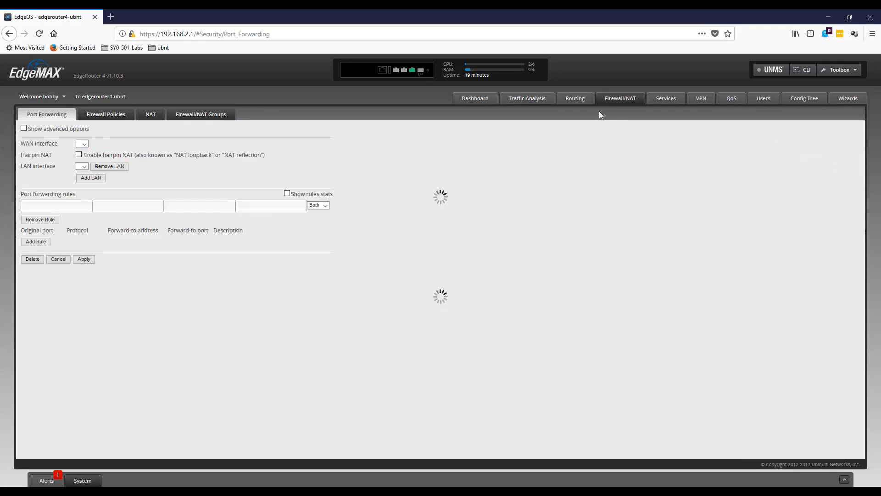
left_click(112, 116)
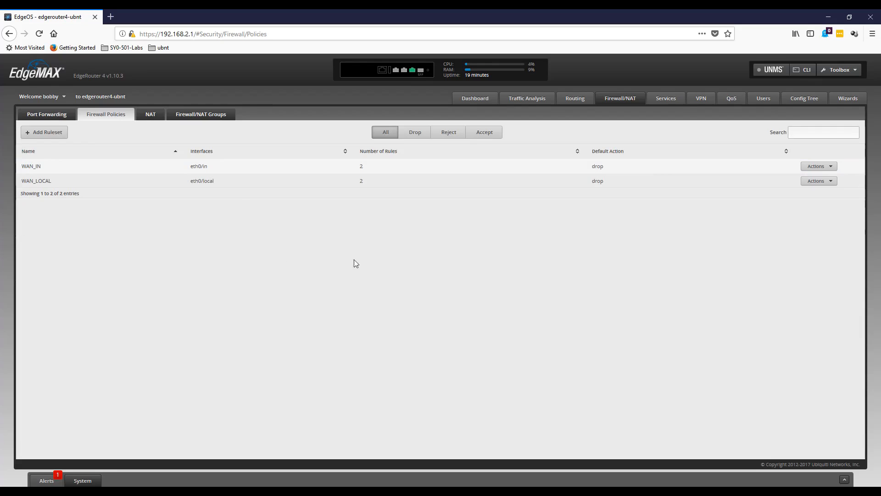
left_click(469, 98)
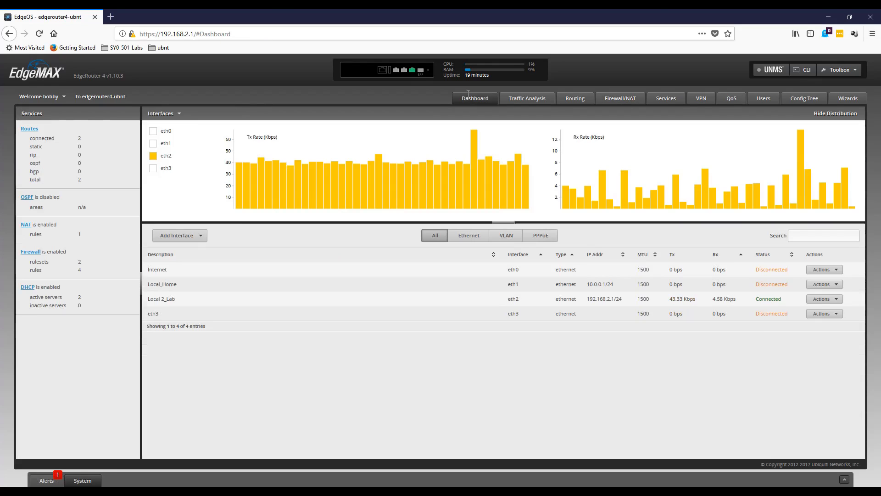